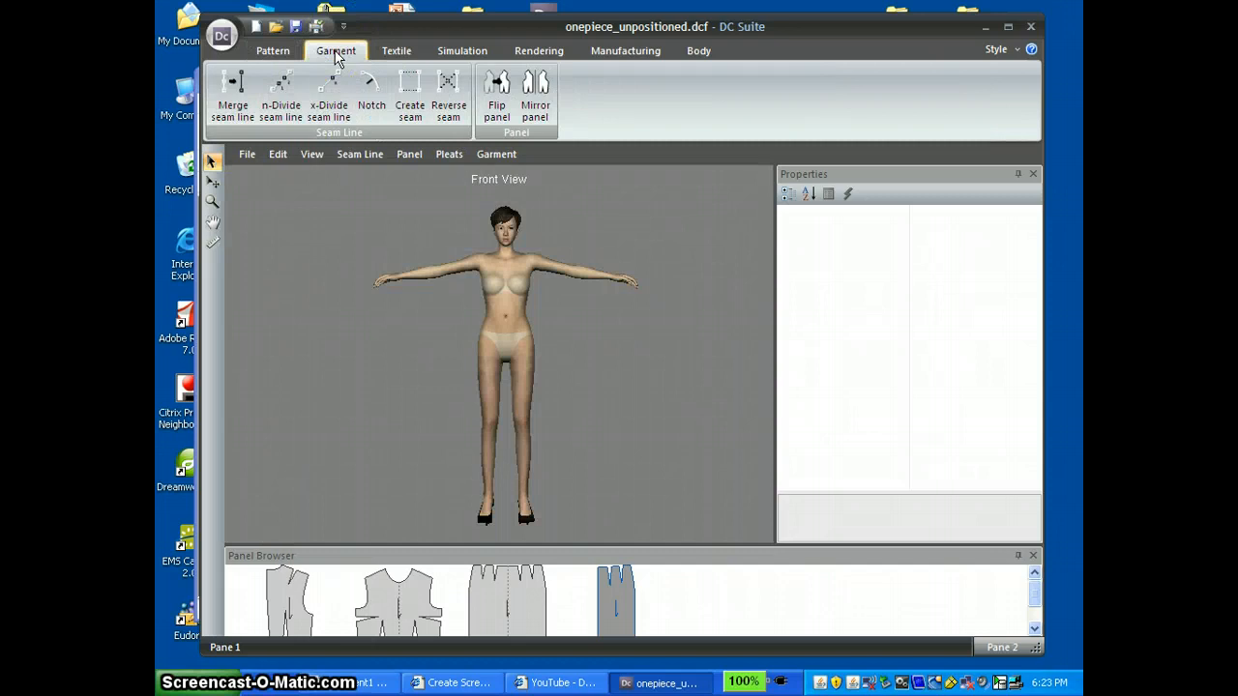
# - Examine the body in rear view and from a rotated angle in perspective view, and return to front view
pyautogui.click(319, 154)
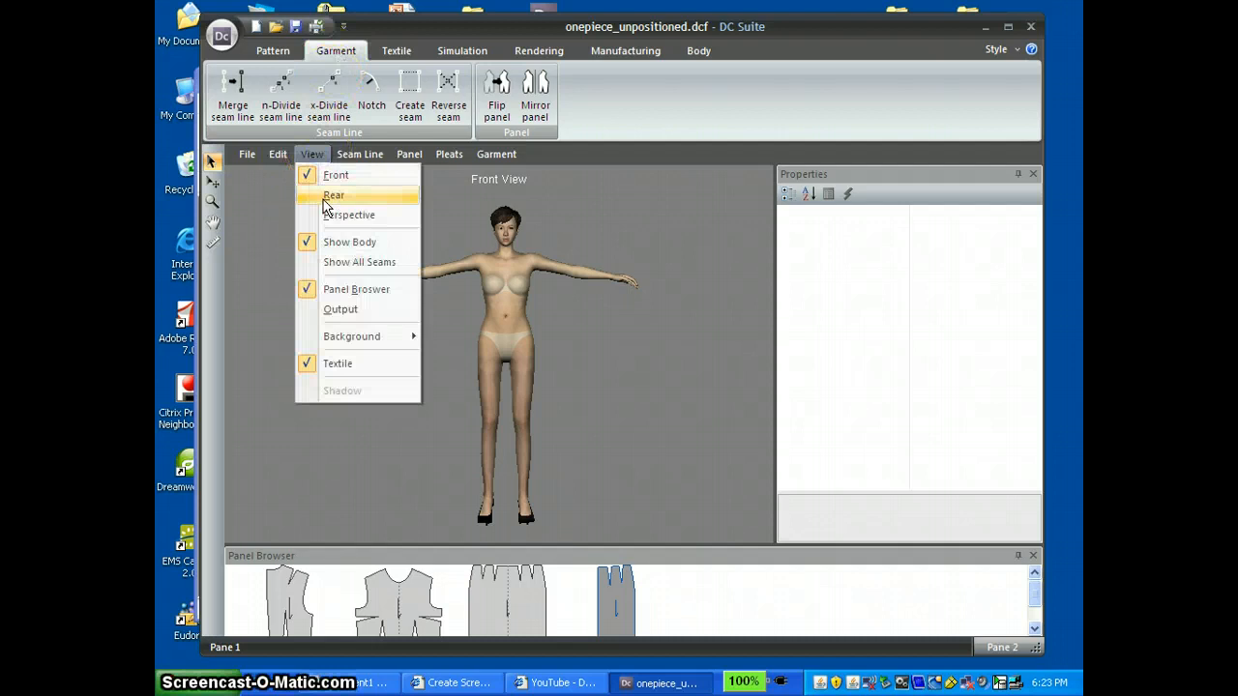
pyautogui.click(324, 197)
pyautogui.click(311, 154)
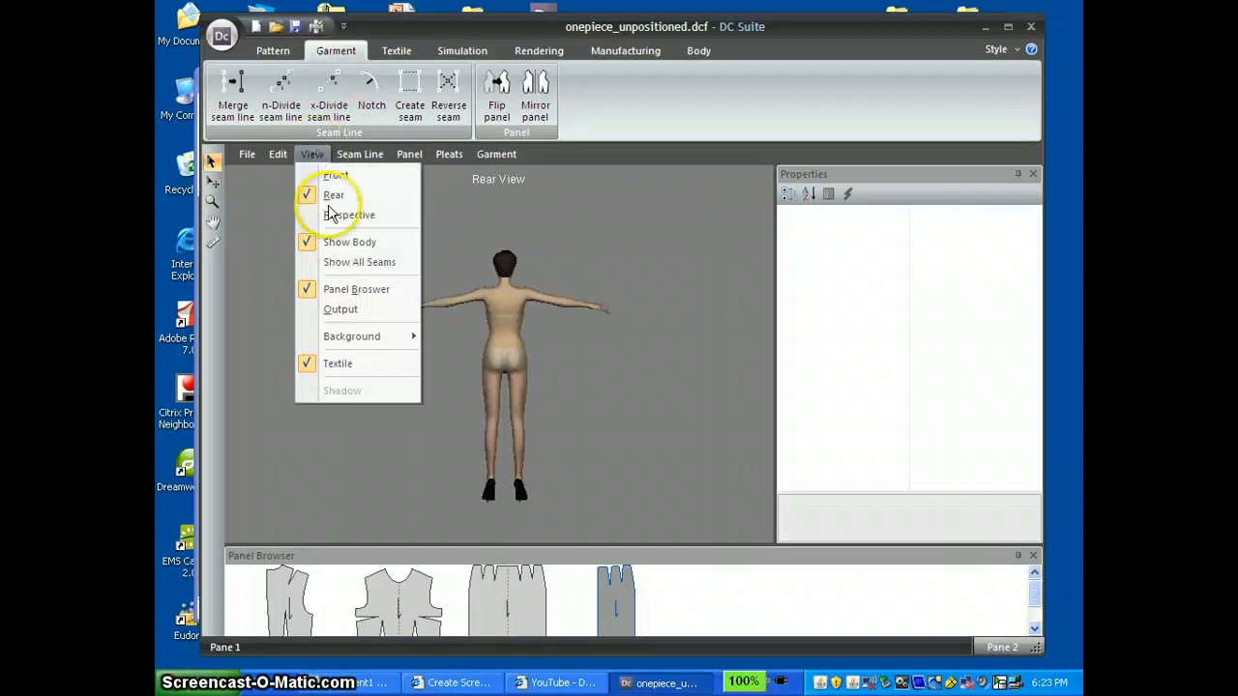
pyautogui.click(329, 213)
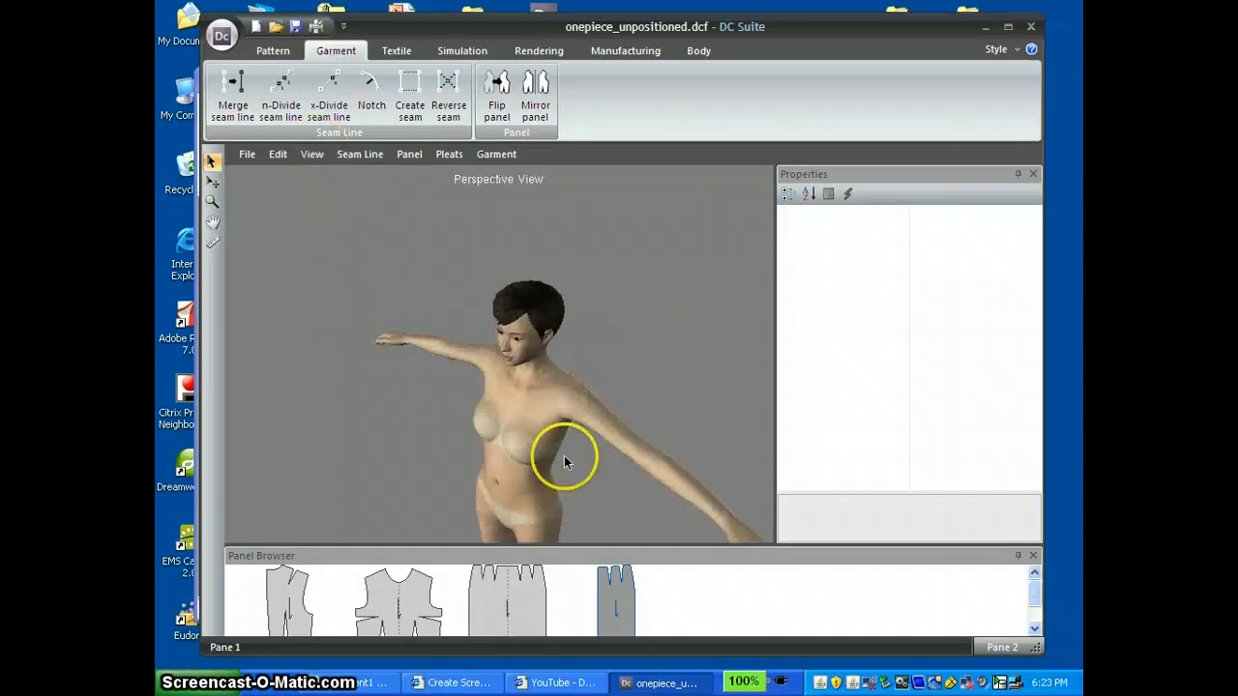
pyautogui.moveTo(401, 456); pyautogui.dragTo(580, 406, button='right')
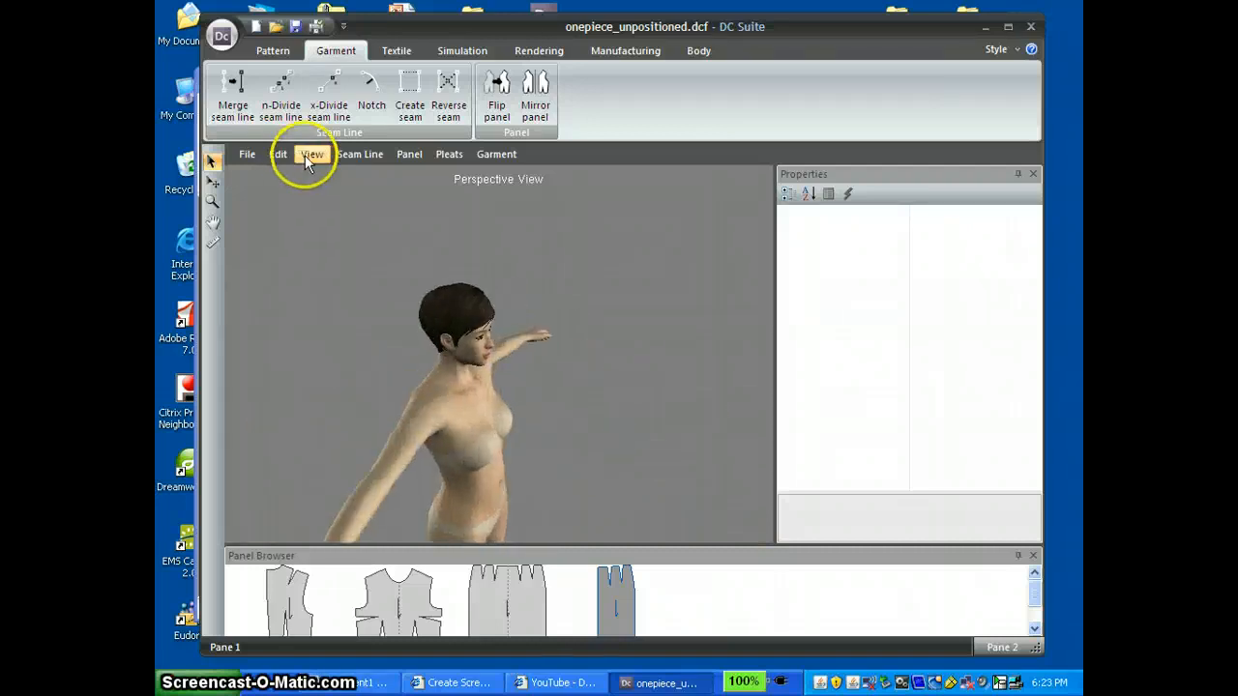
pyautogui.click(311, 155)
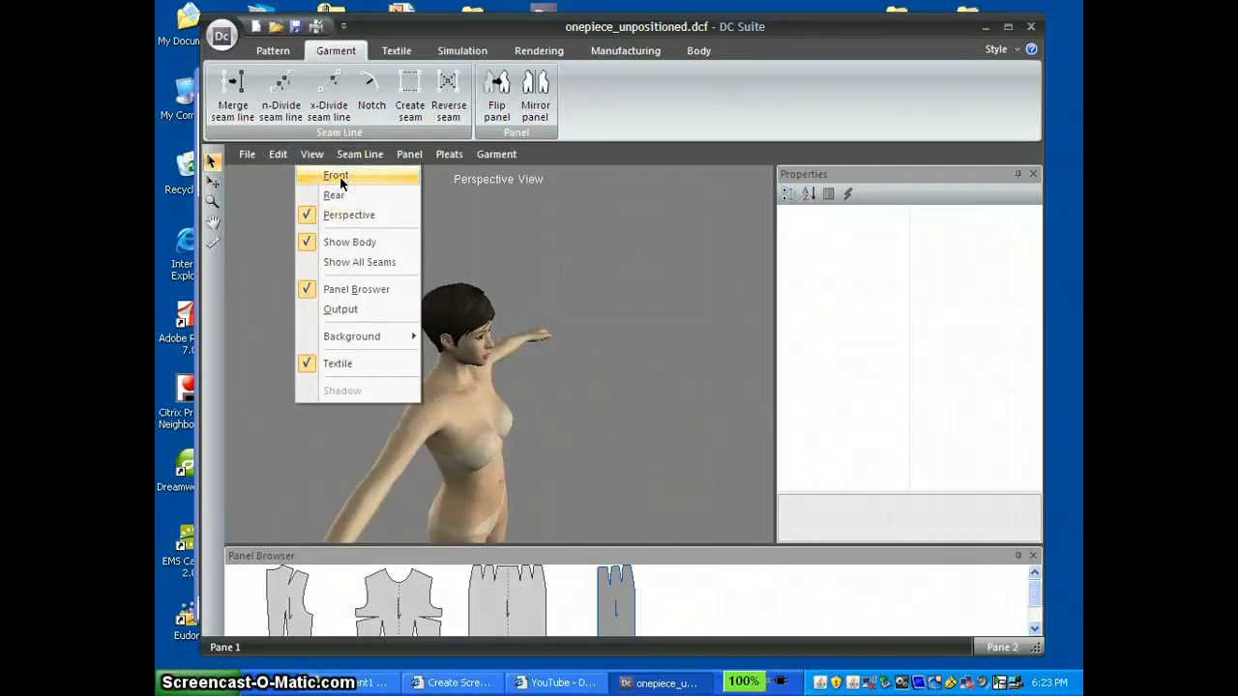
pyautogui.click(340, 177)
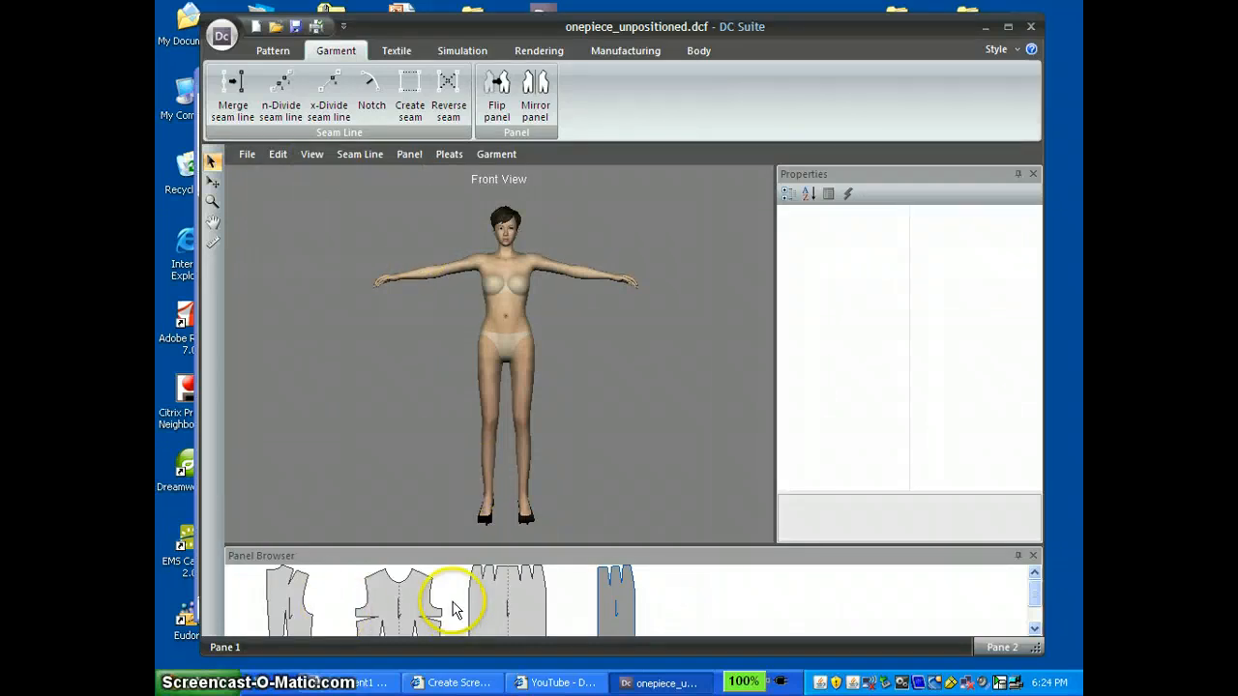
# - Place the front bodice panel over the torso and the front skirt panel directly below it, both centred on the body
pyautogui.click(416, 596)
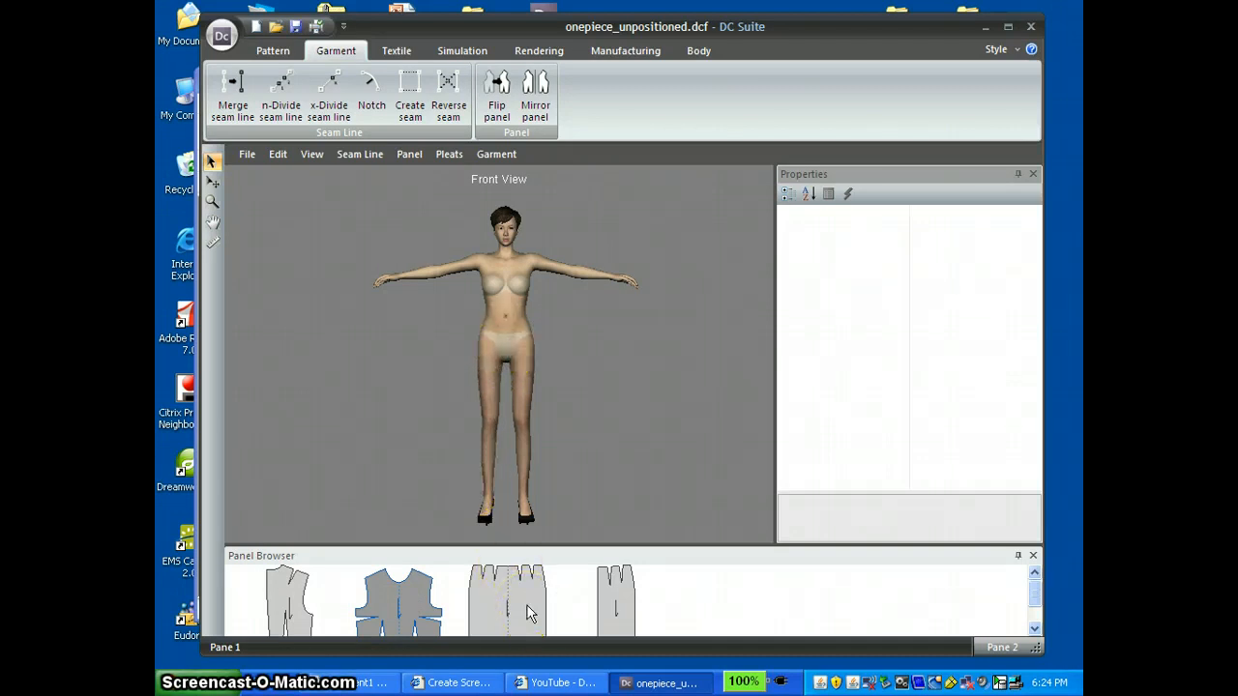
pyautogui.doubleClick(415, 605)
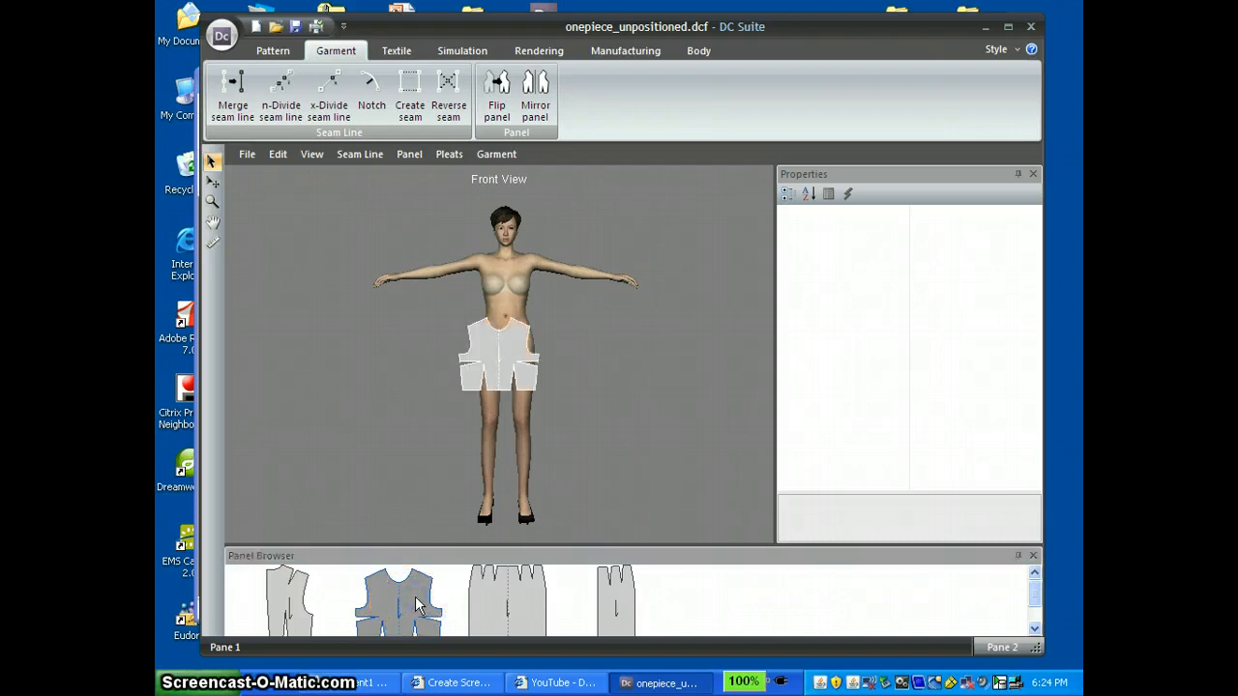
pyautogui.click(527, 326)
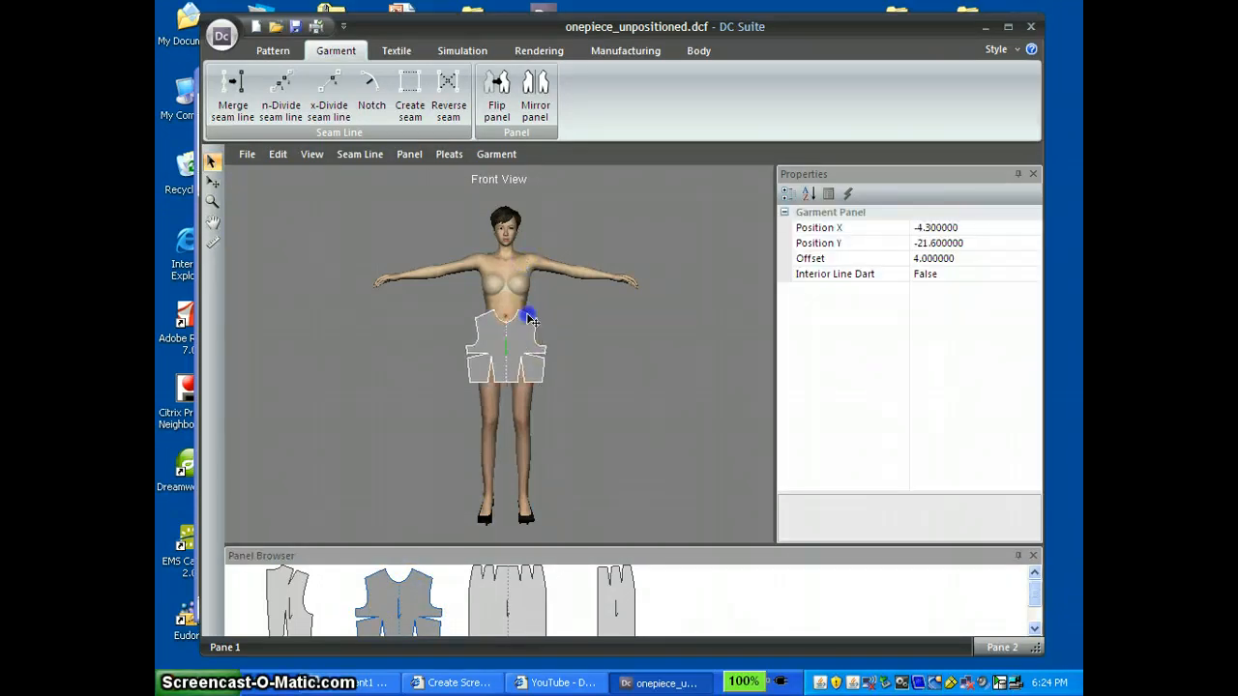
pyautogui.moveTo(525, 329); pyautogui.dragTo(515, 278)
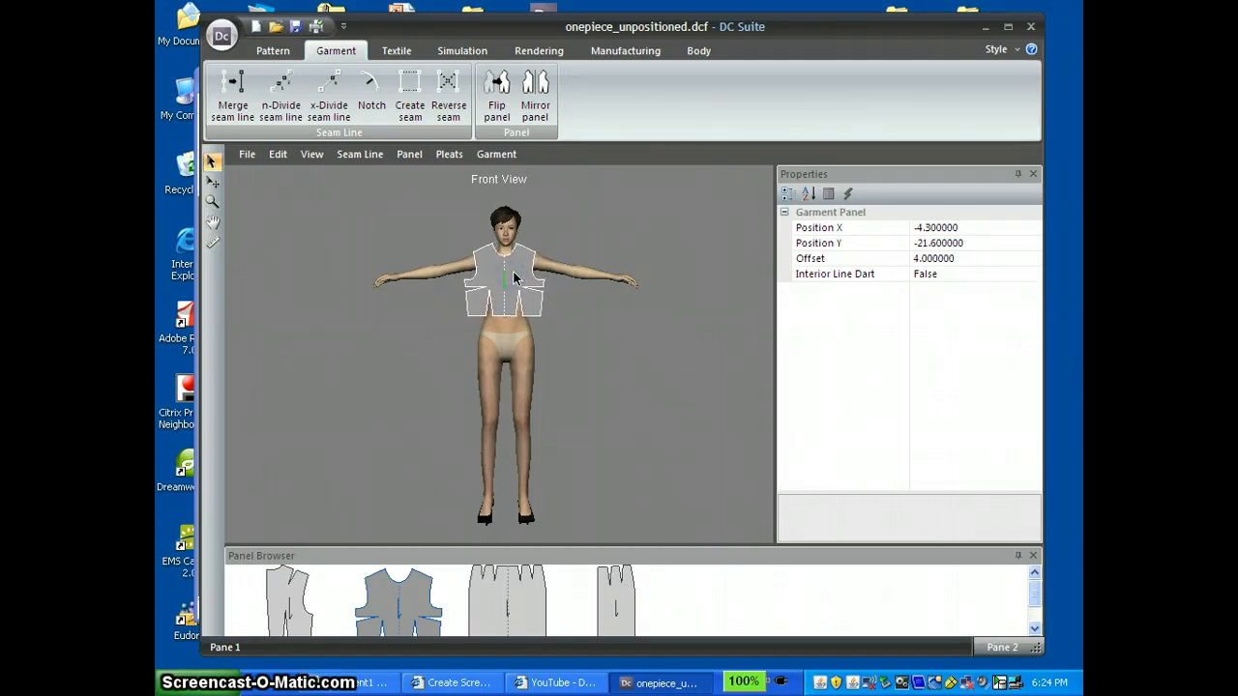
pyautogui.doubleClick(514, 598)
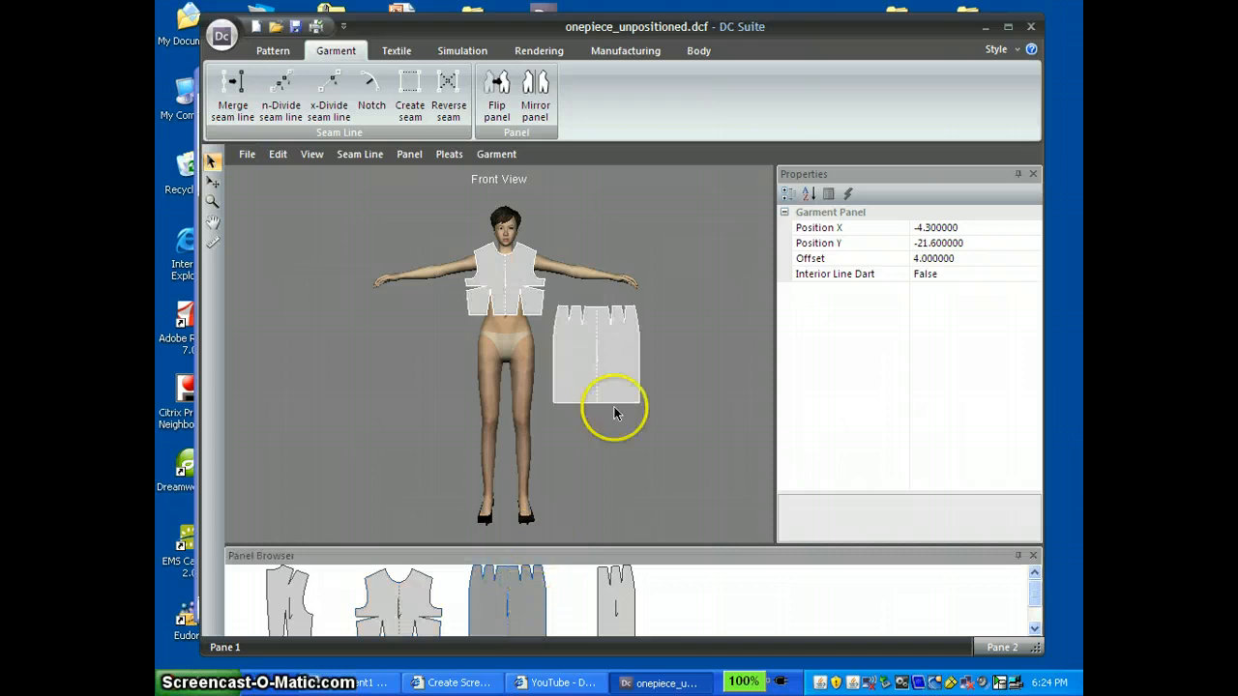
pyautogui.moveTo(574, 354); pyautogui.dragTo(491, 357)
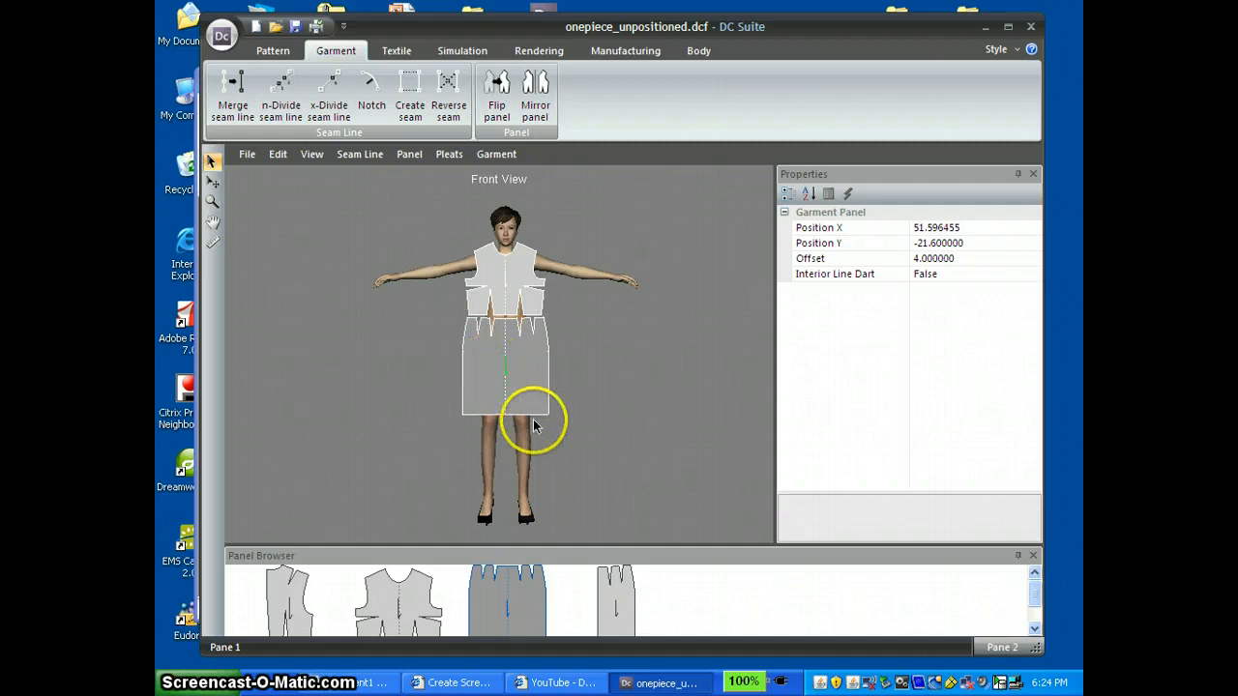
# - Place the half back bodice panel on the right half of the upper back in rear view, along the centre back
pyautogui.click(311, 153)
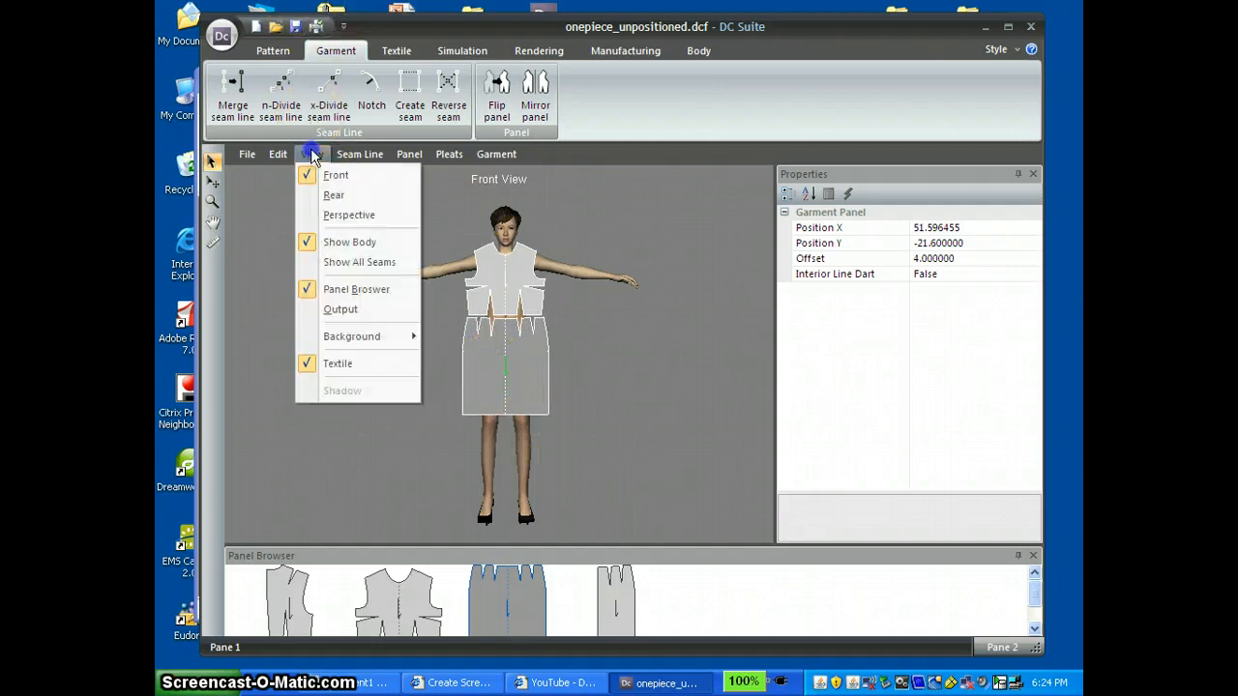
pyautogui.click(334, 196)
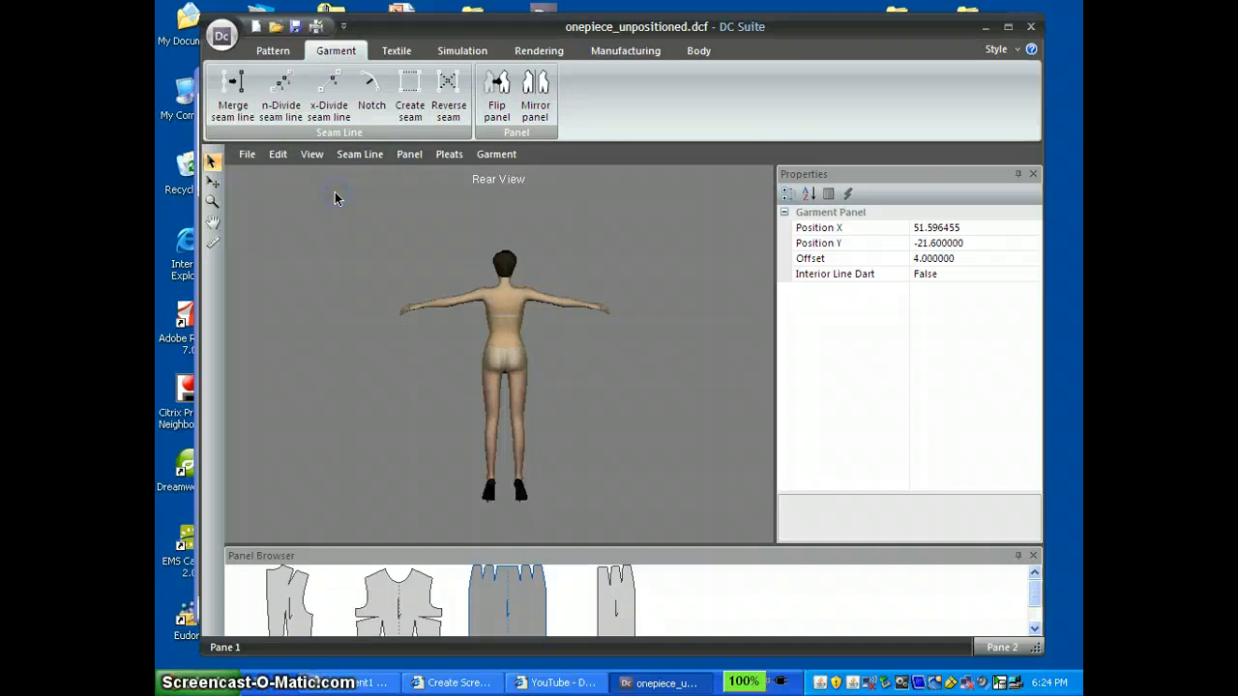
pyautogui.click(281, 601)
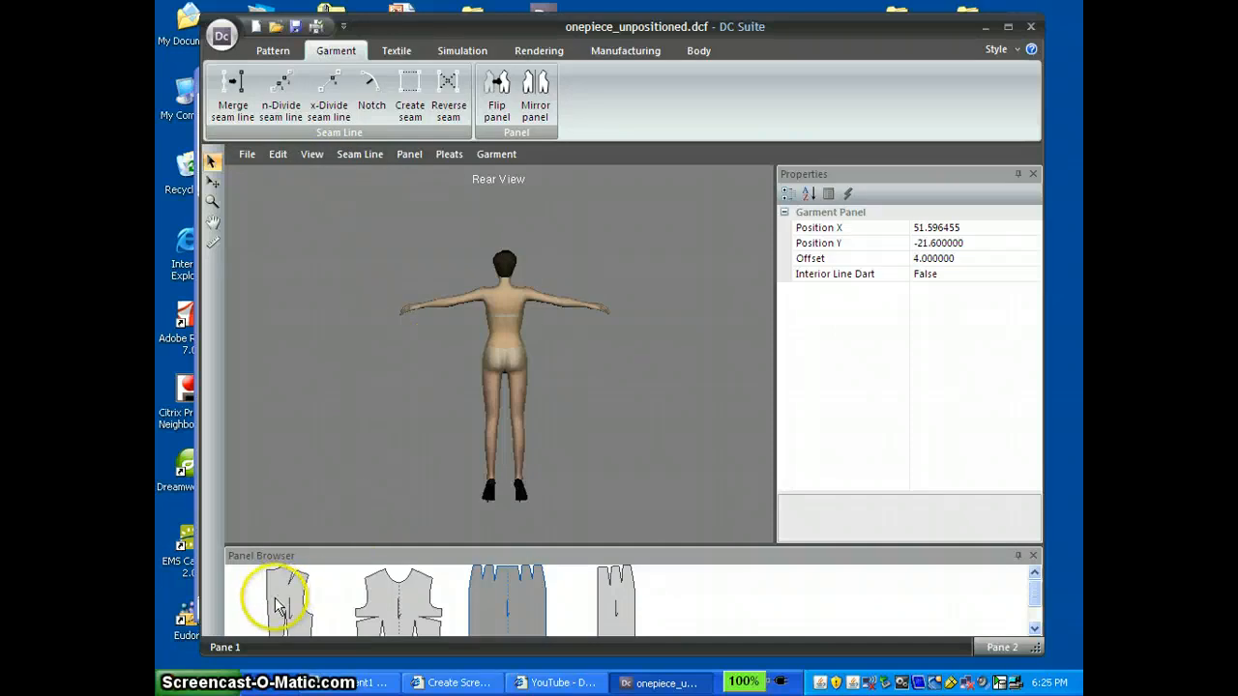
pyautogui.moveTo(278, 601); pyautogui.dragTo(523, 292)
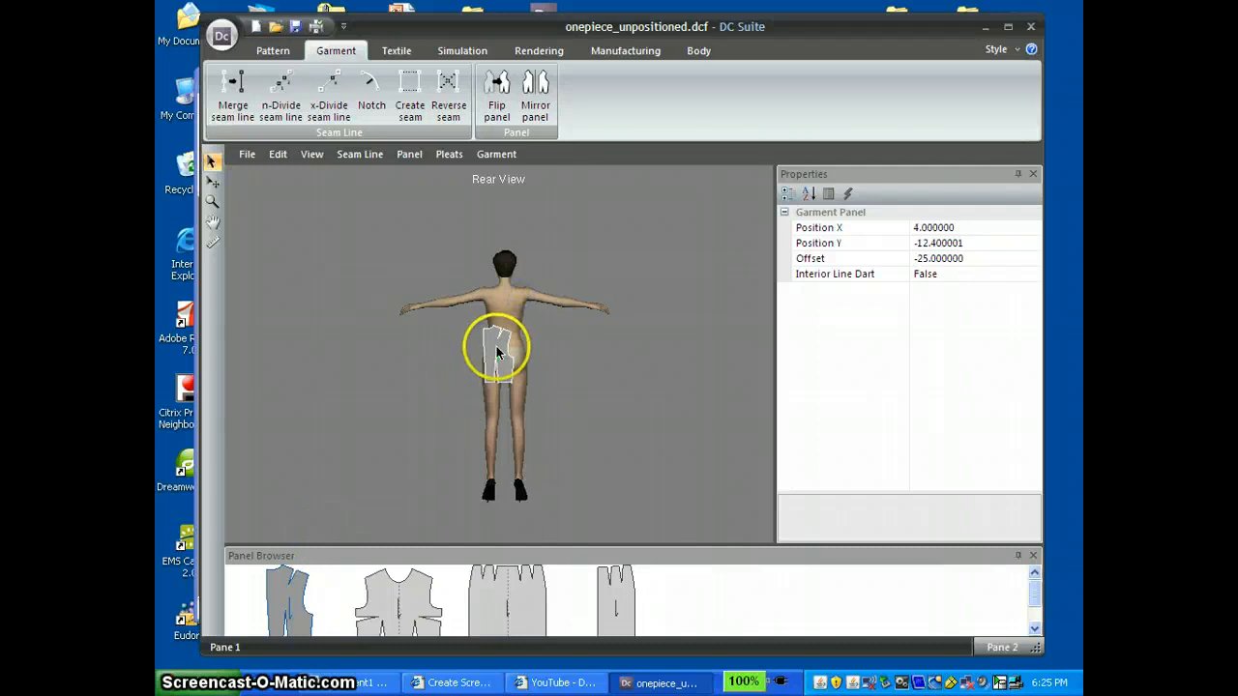
pyautogui.moveTo(494, 344); pyautogui.dragTo(508, 300)
# - Try to create a mirror panel of the half back bodice
pyautogui.click(408, 155)
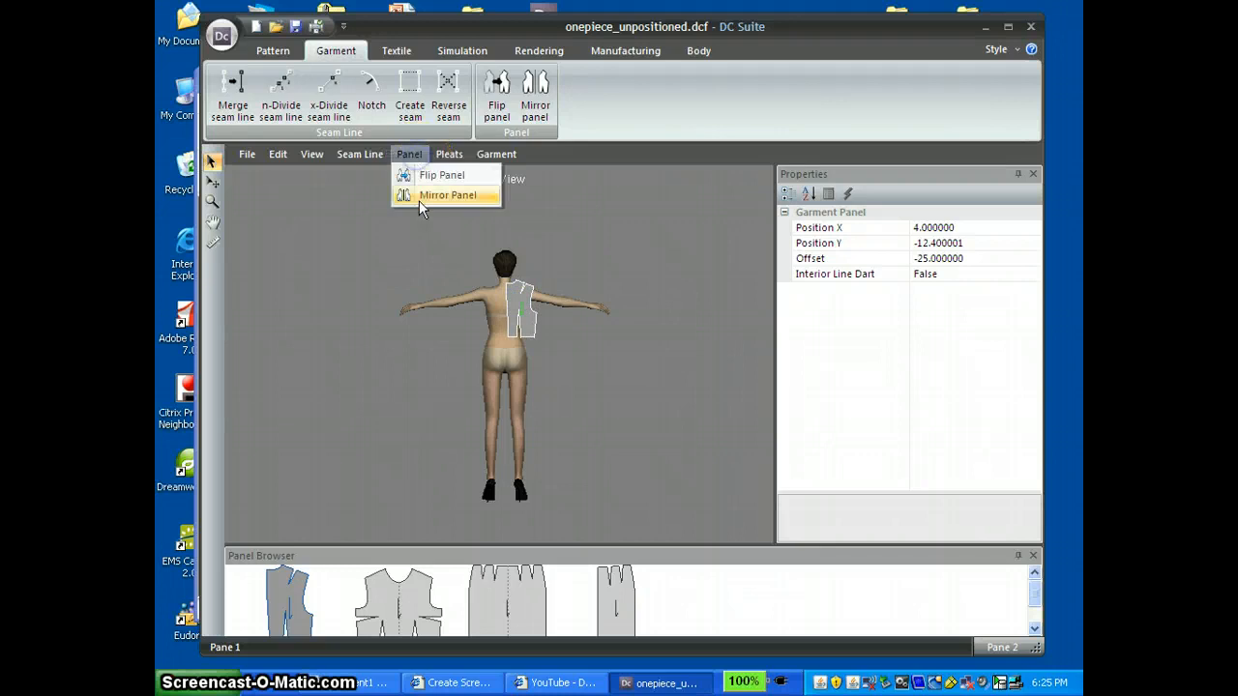
pyautogui.click(423, 196)
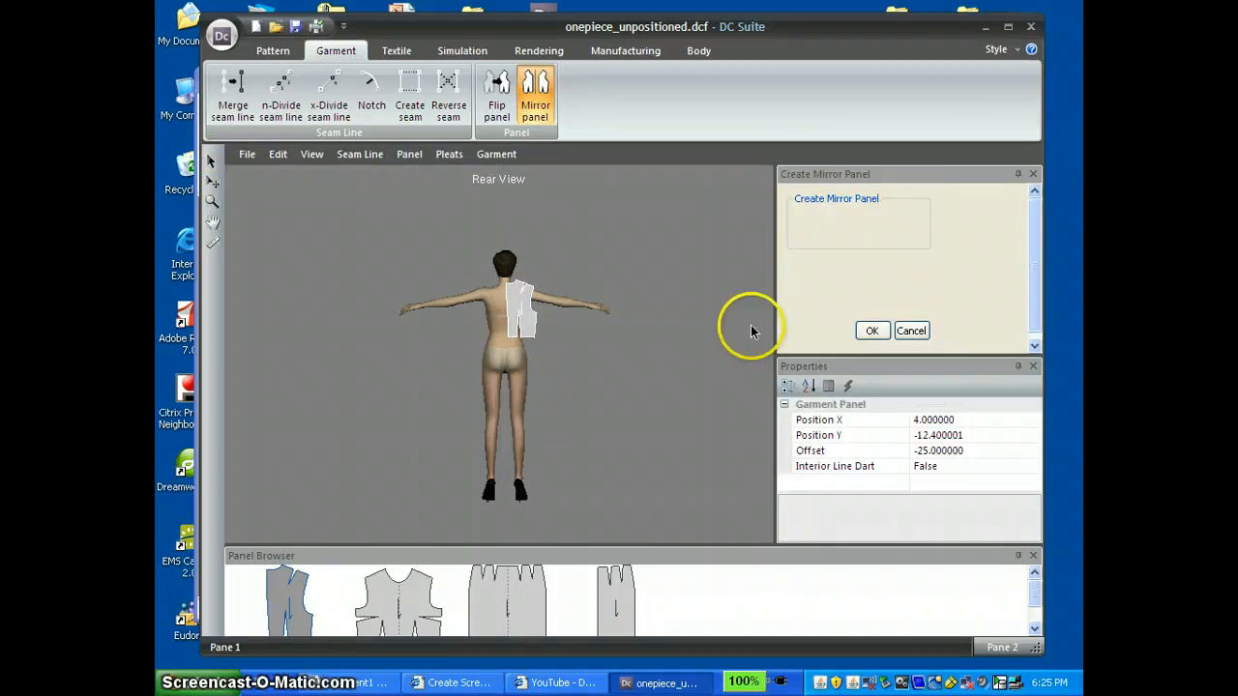
pyautogui.click(874, 336)
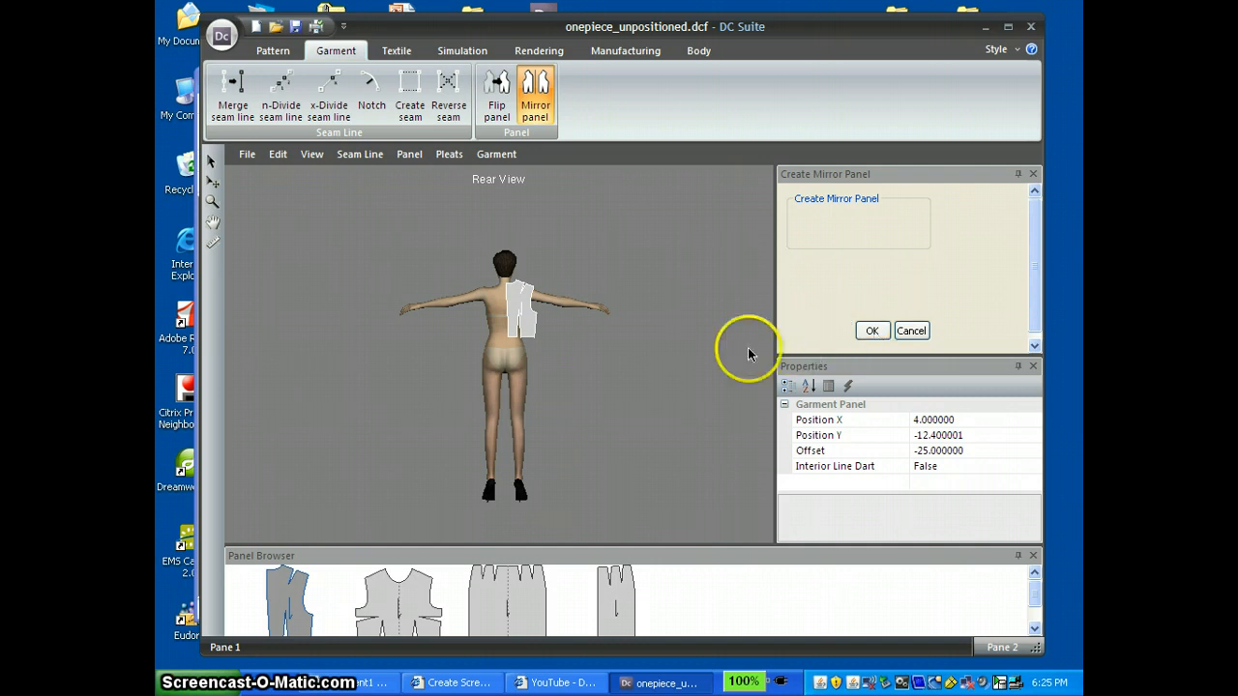
pyautogui.click(871, 332)
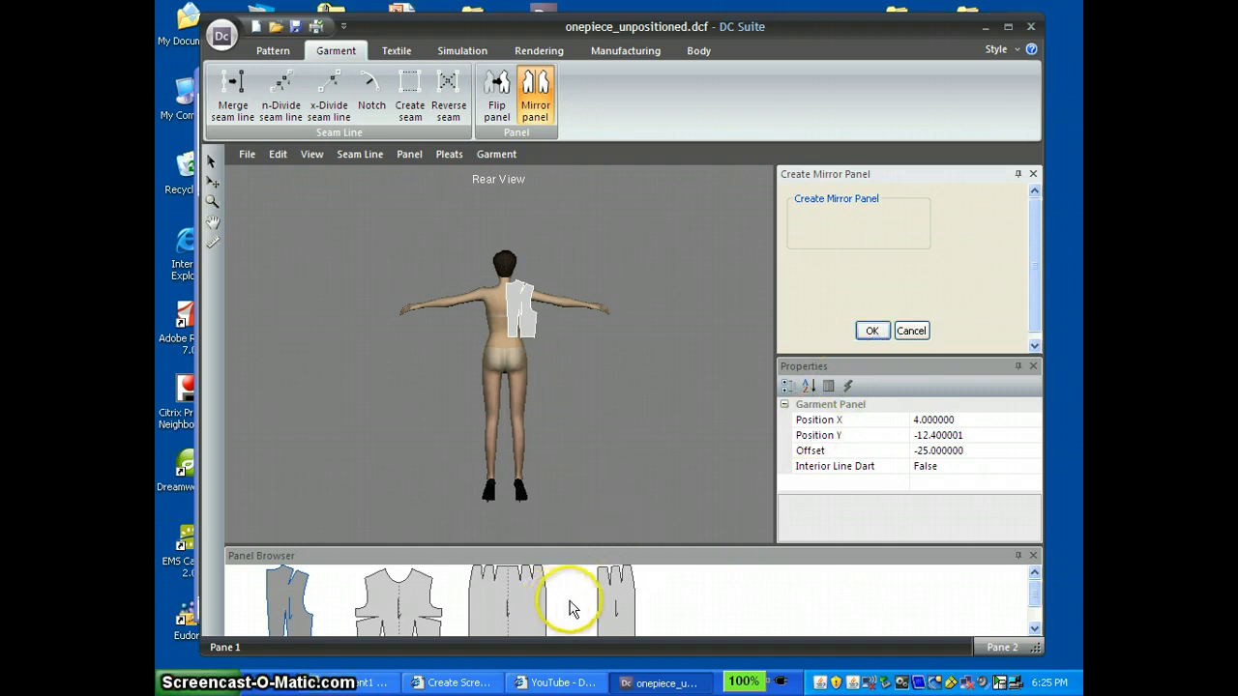
# - Add the half back skirt panel beside the right hip in rear view and create its mirror panel on the opposite side
pyautogui.click(625, 607)
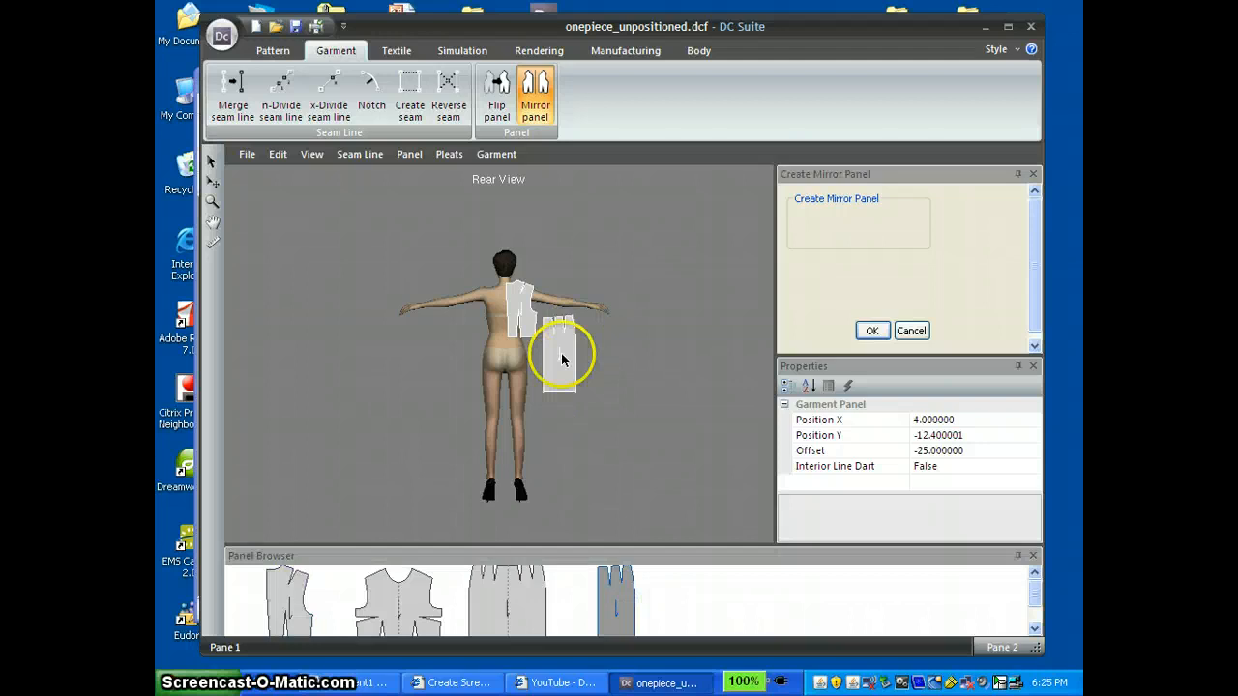
pyautogui.click(560, 357)
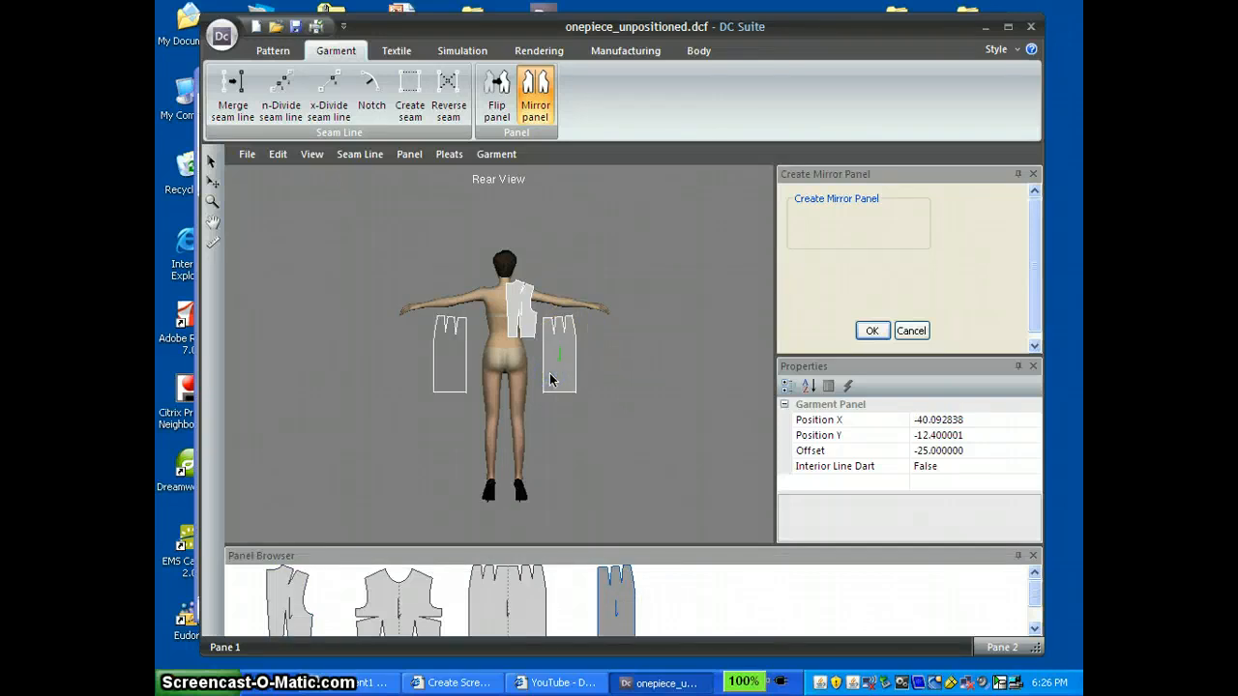
pyautogui.click(556, 372)
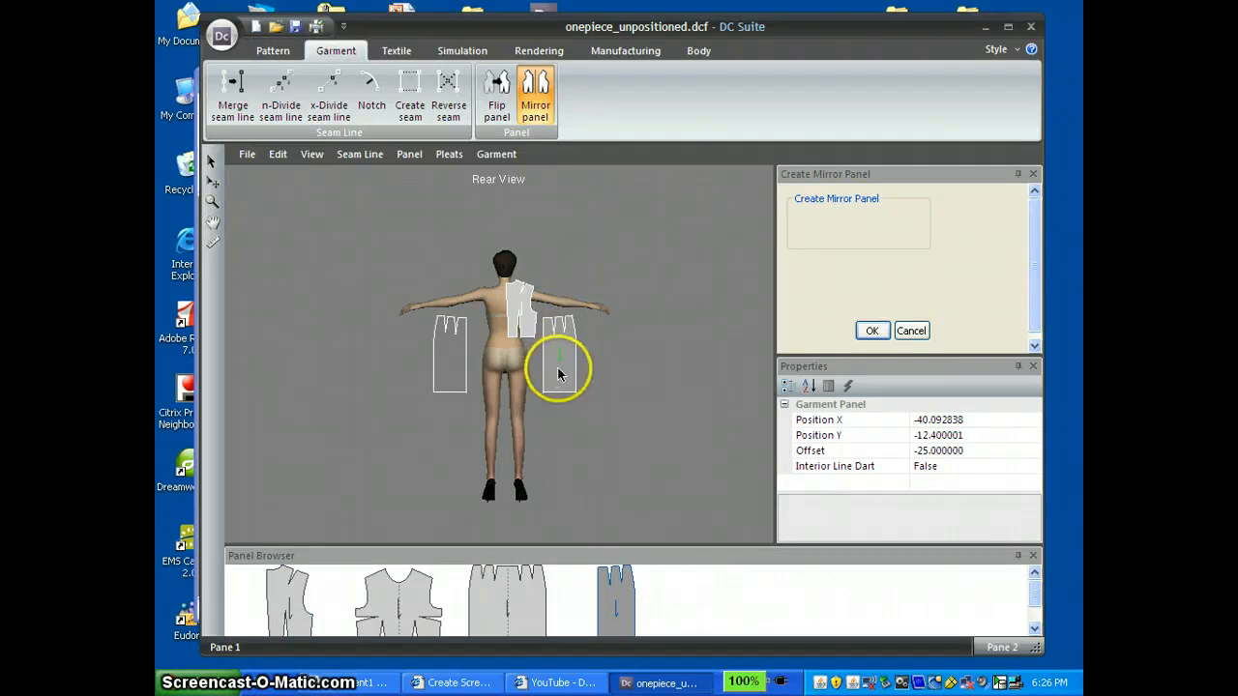
pyautogui.click(869, 331)
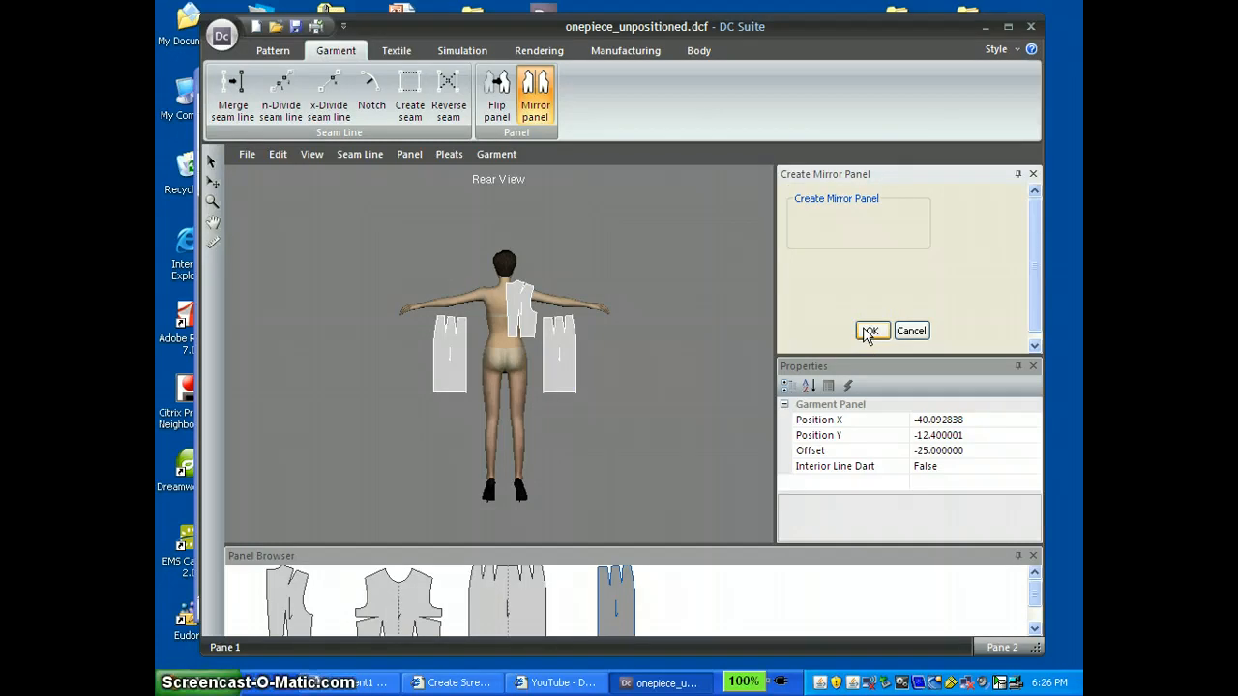
pyautogui.click(866, 331)
# - Create the mirror panel of the half back bodice and leave the Mirror Panel command
pyautogui.click(514, 300)
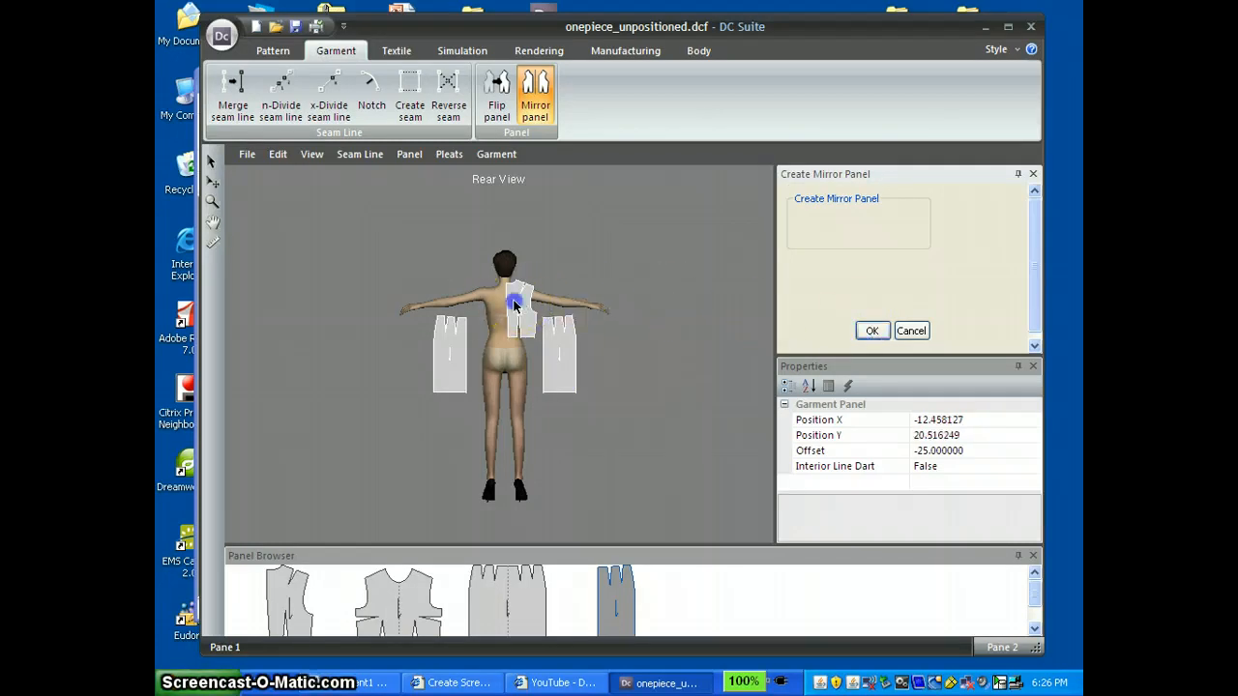
pyautogui.click(869, 332)
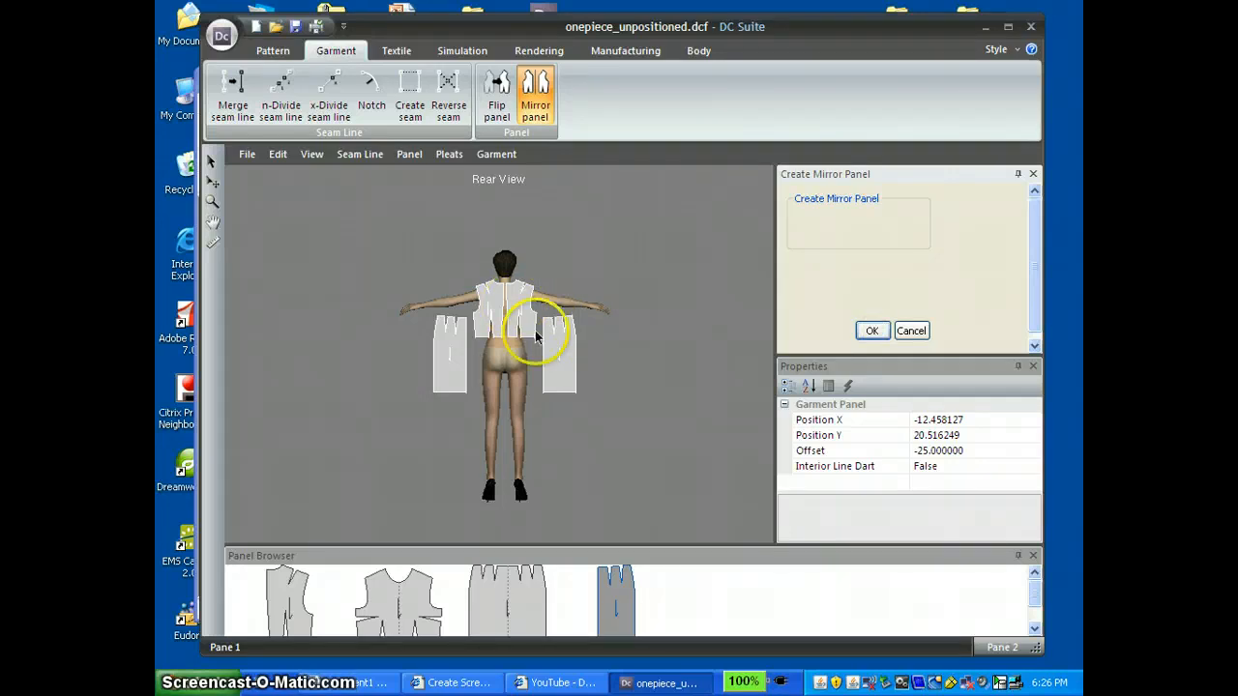
pyautogui.click(544, 363)
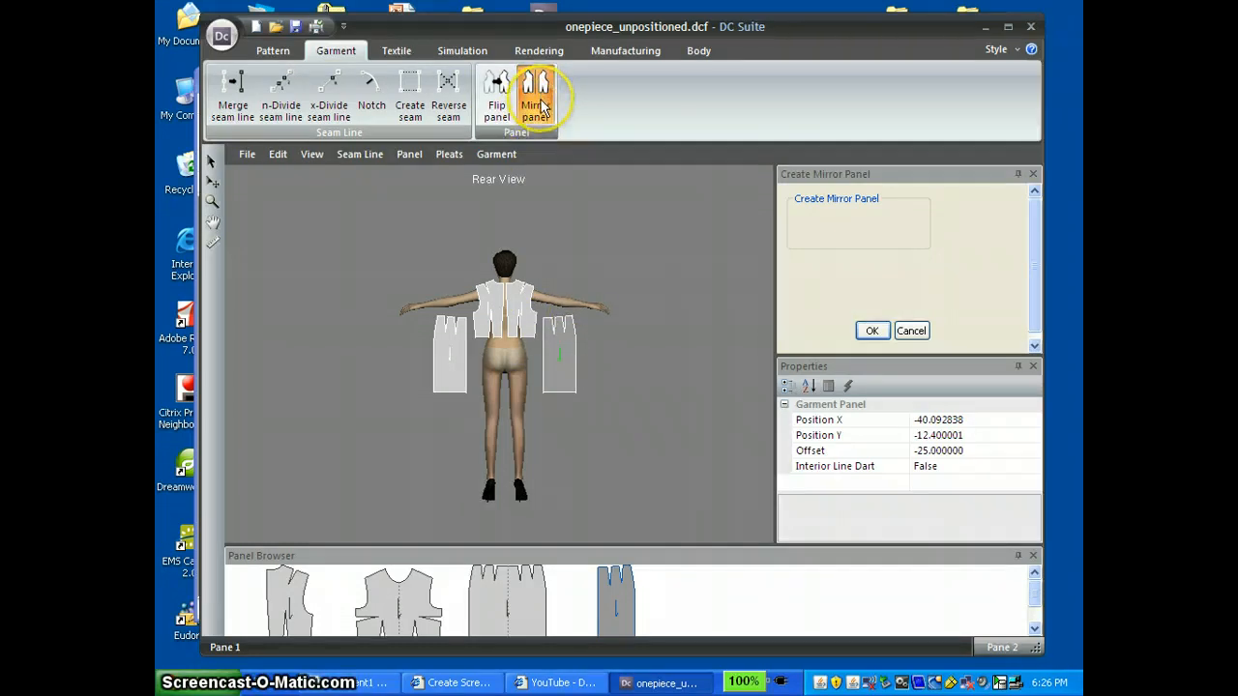
pyautogui.click(912, 332)
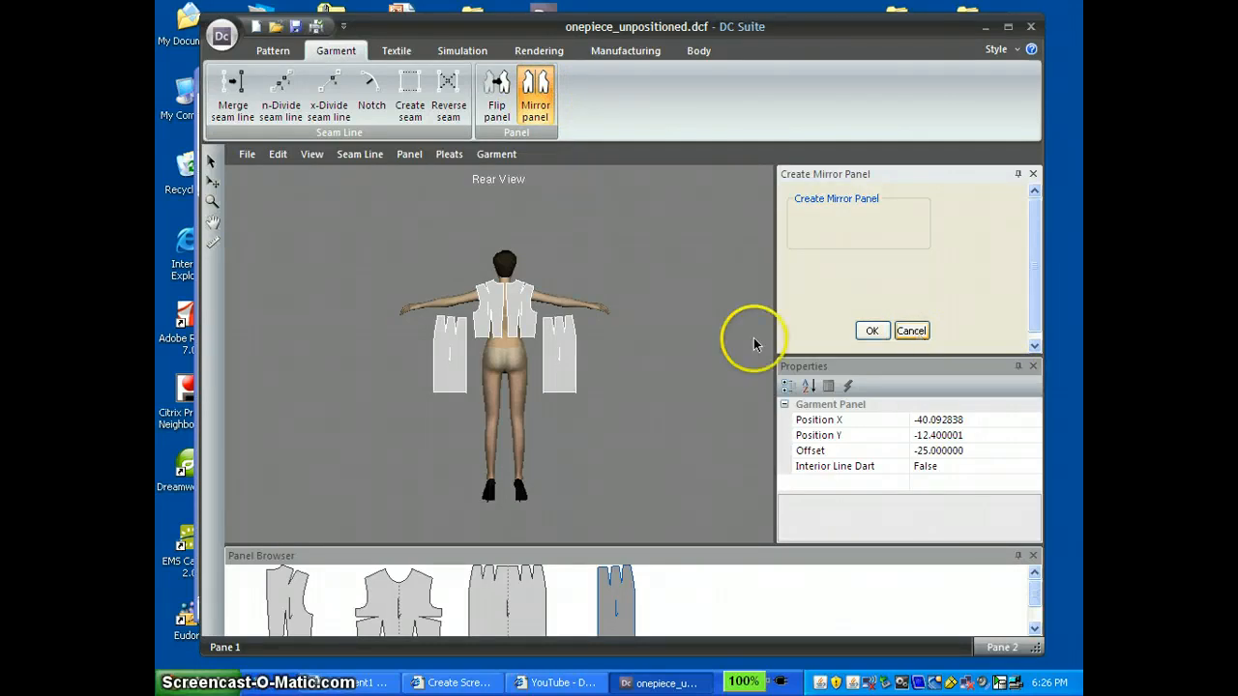
pyautogui.click(502, 153)
pyautogui.click(504, 160)
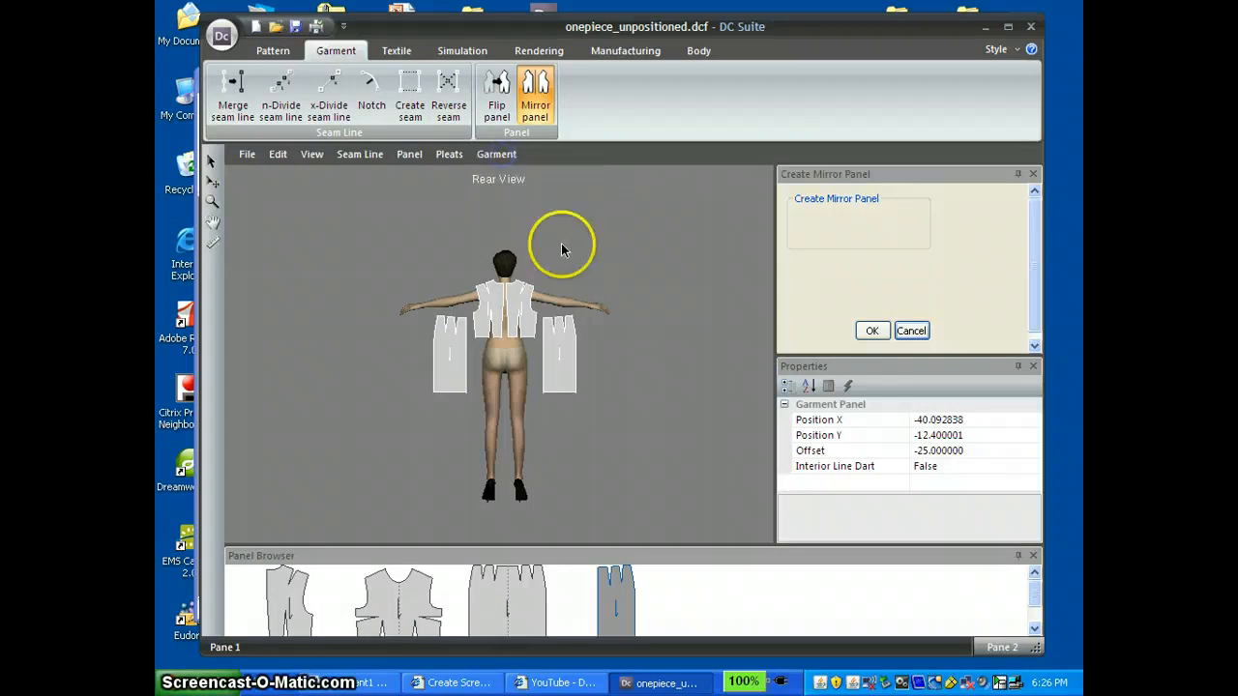
pyautogui.click(569, 352)
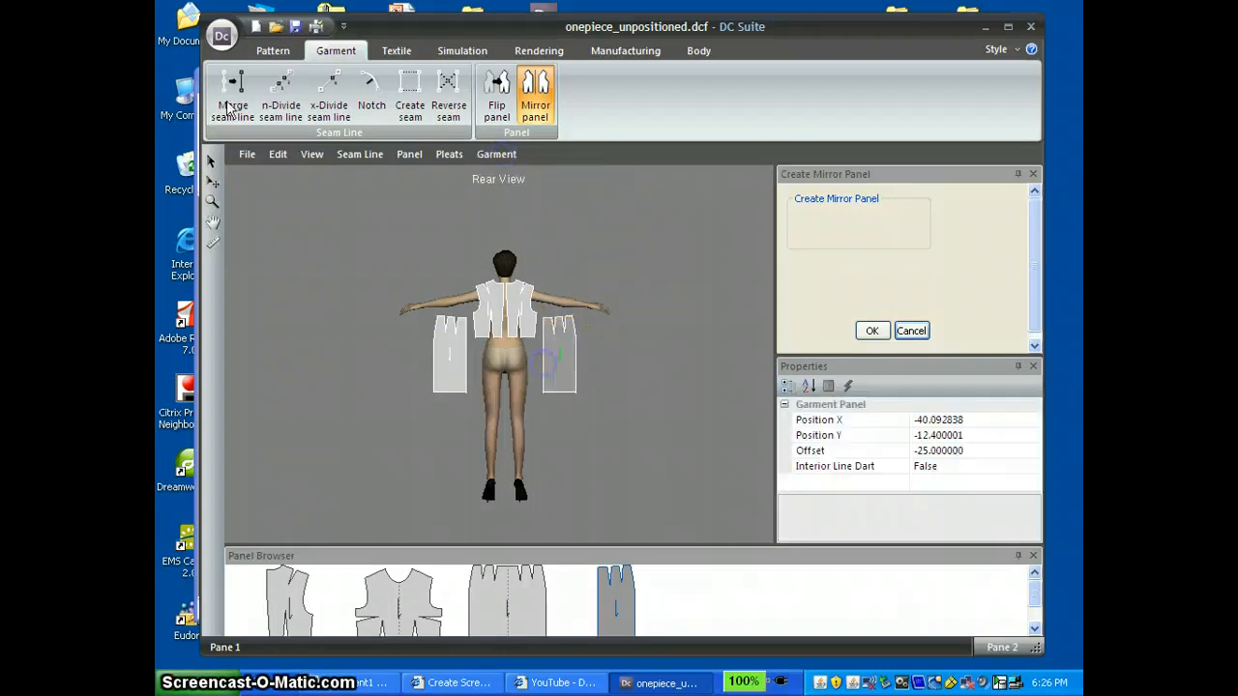
pyautogui.click(211, 162)
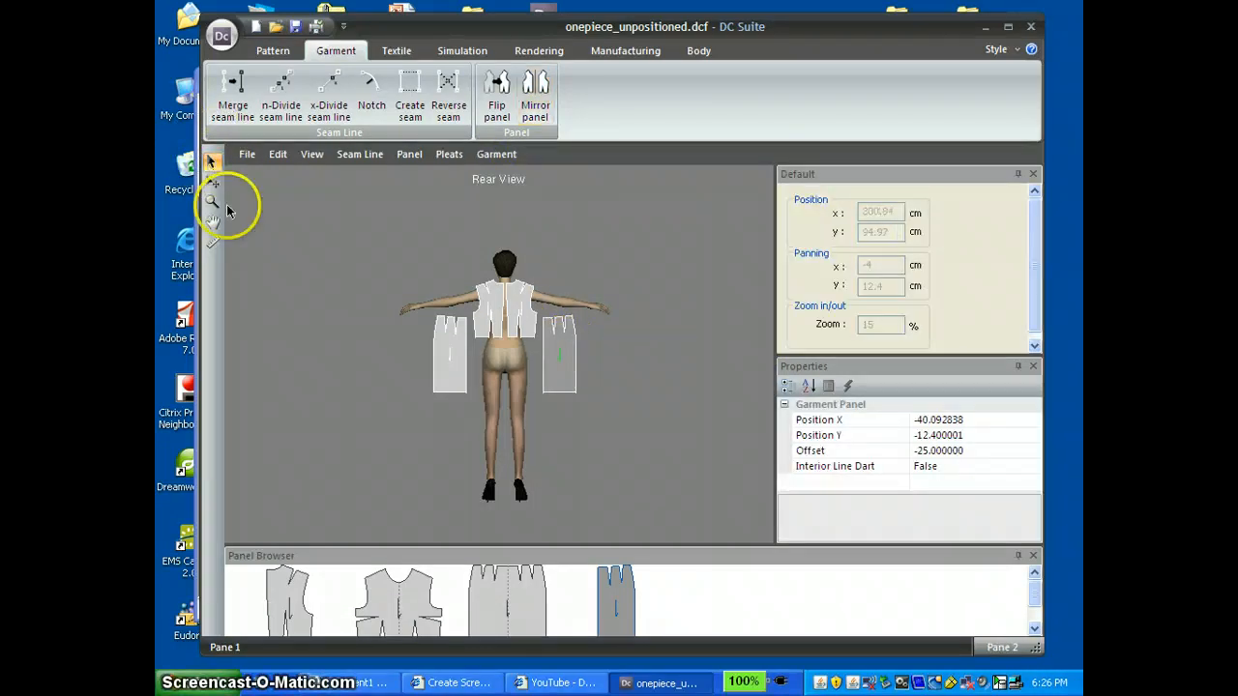
# - Move the two back skirt panels next to each other below the back bodice panels, meeting at the centre back
pyautogui.click(565, 363)
pyautogui.moveTo(560, 367); pyautogui.dragTo(484, 372)
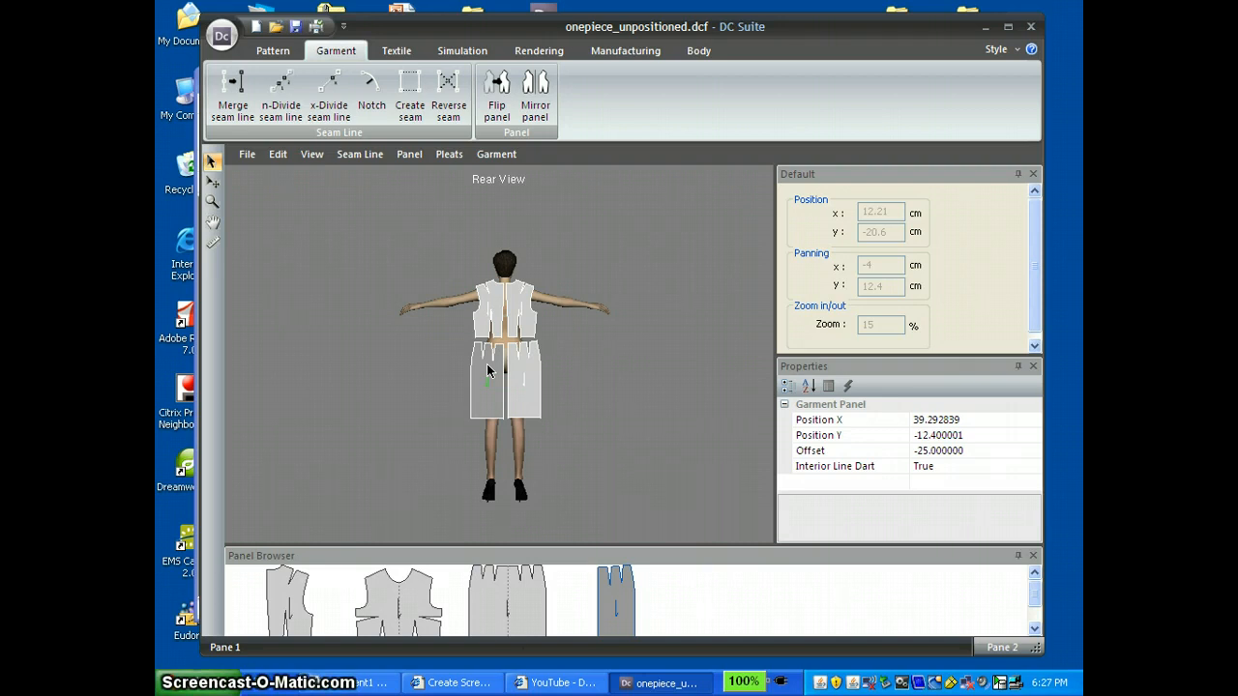
pyautogui.moveTo(491, 364)
pyautogui.mouseDown()
pyautogui.moveTo(529, 360)
pyautogui.moveTo(492, 379)
pyautogui.mouseUp()
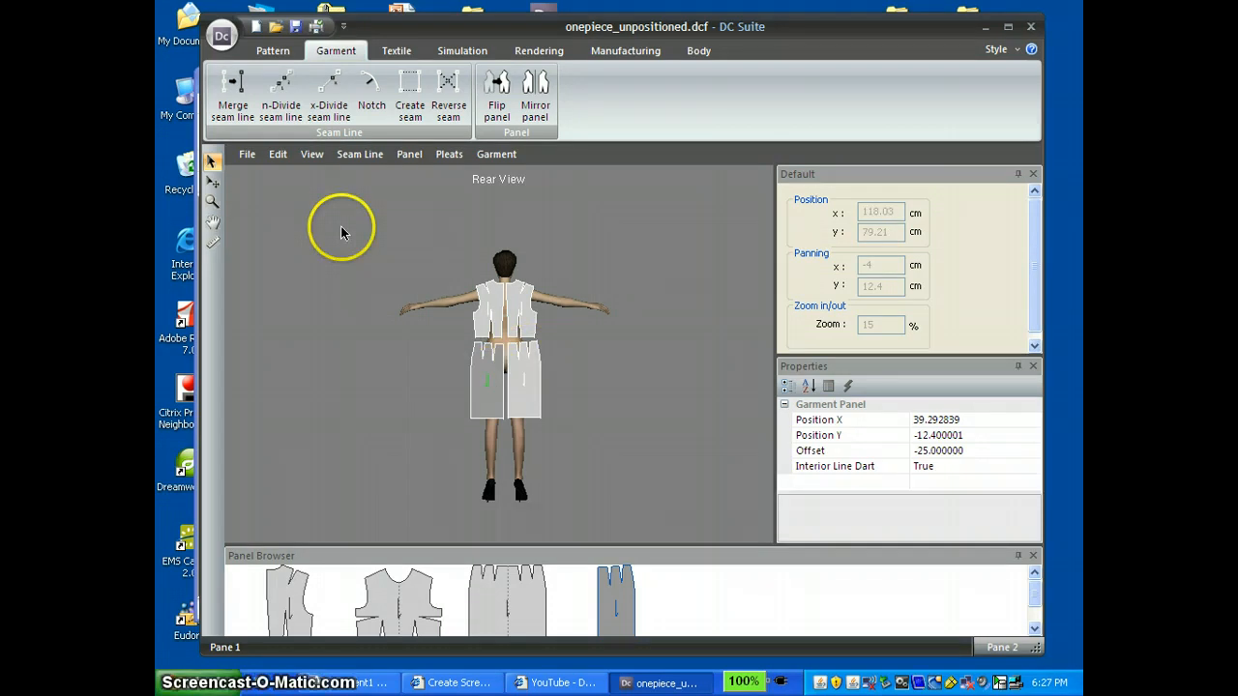
pyautogui.scroll(-3, 400, 284)
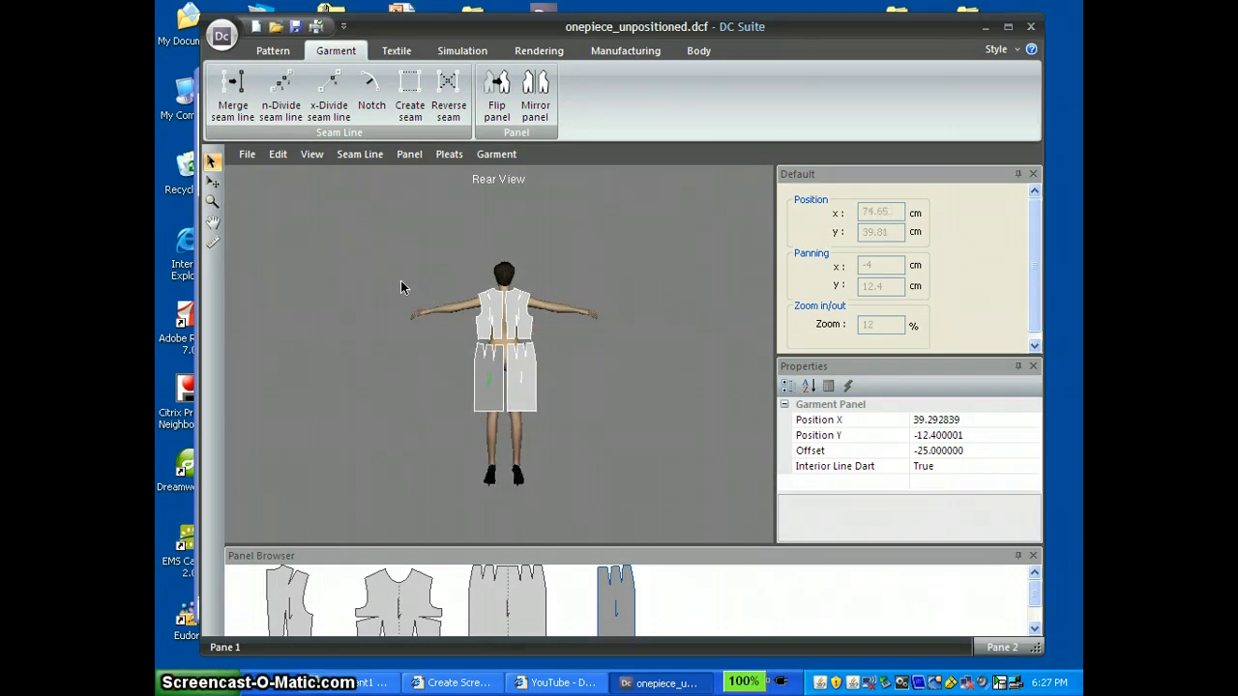
pyautogui.scroll(3, 401, 282)
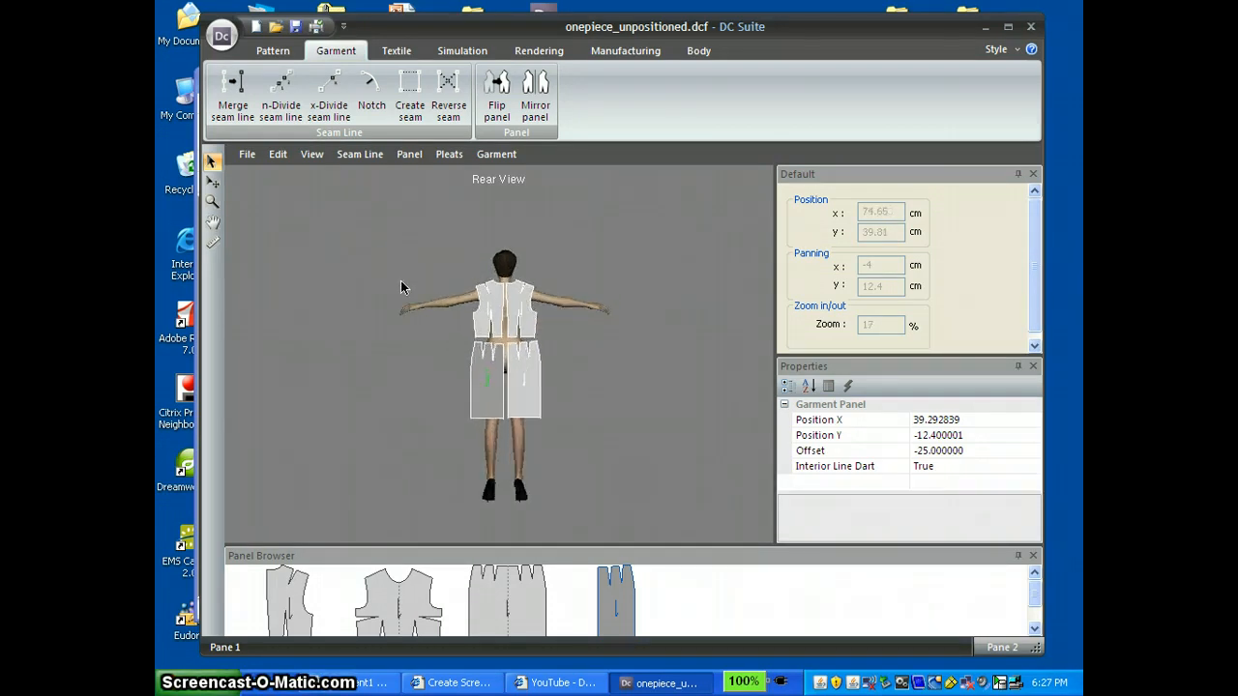
# - Create a seam between the two edges of the outer dart on the left back skirt panel
pyautogui.scroll(10, 401, 280)
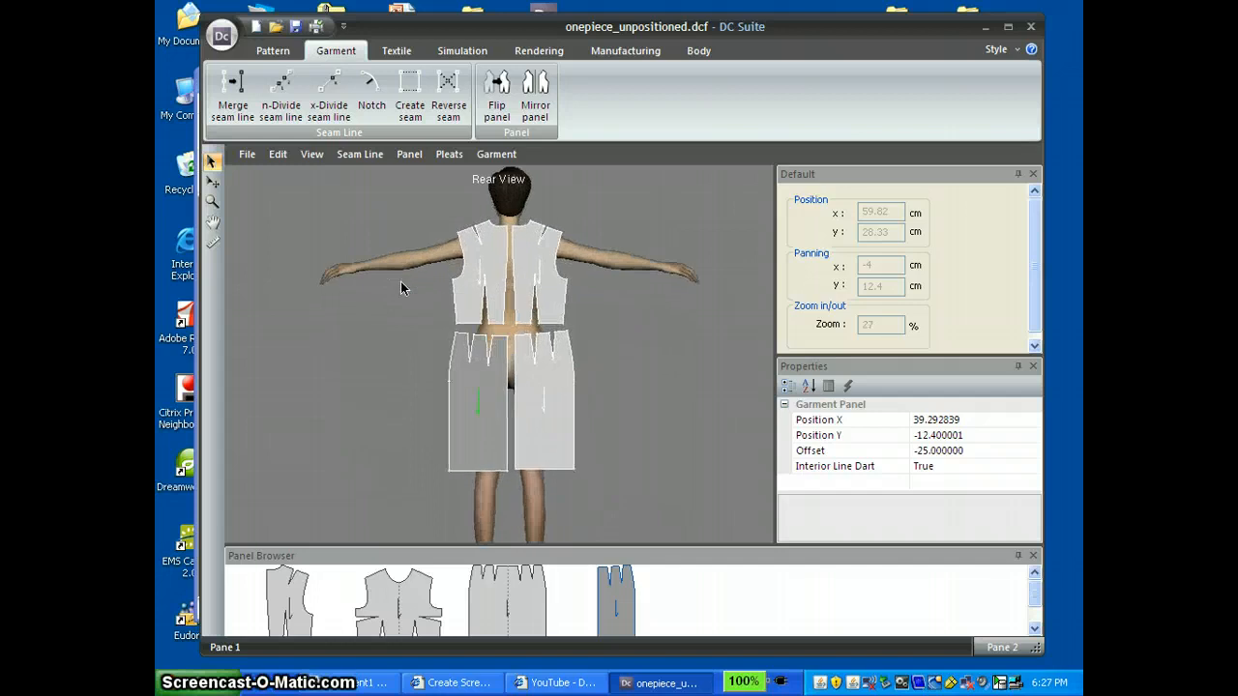
pyautogui.scroll(7, 400, 282)
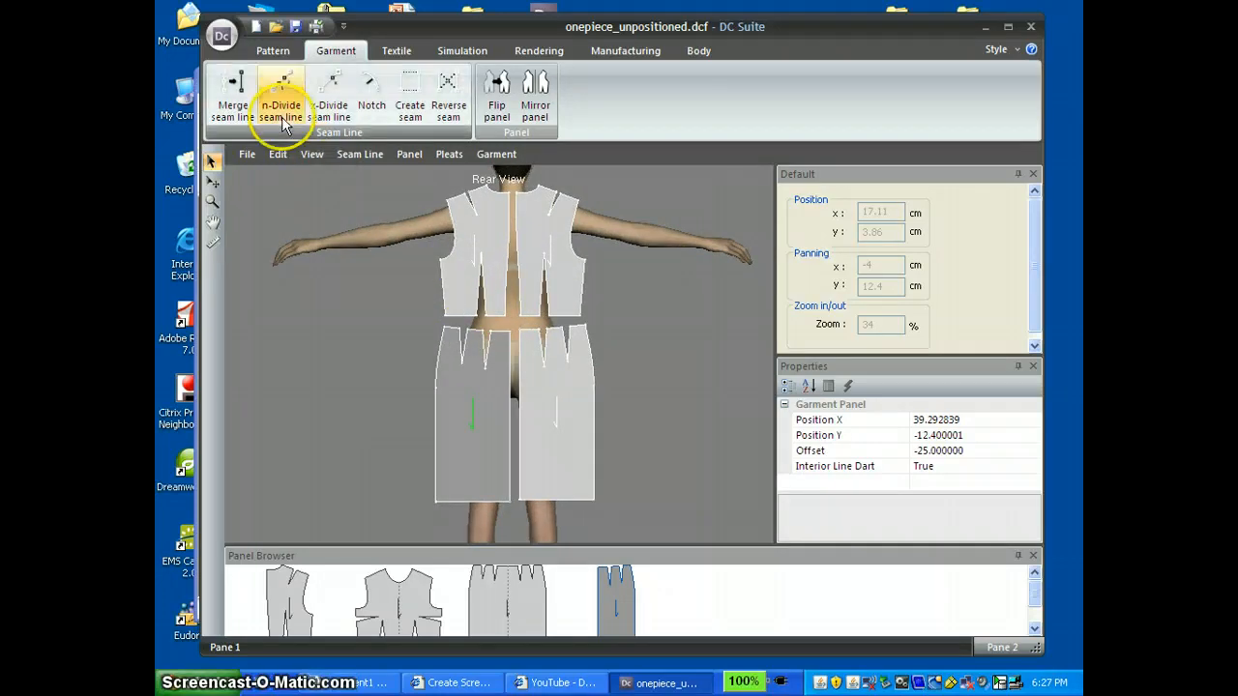
pyautogui.click(410, 94)
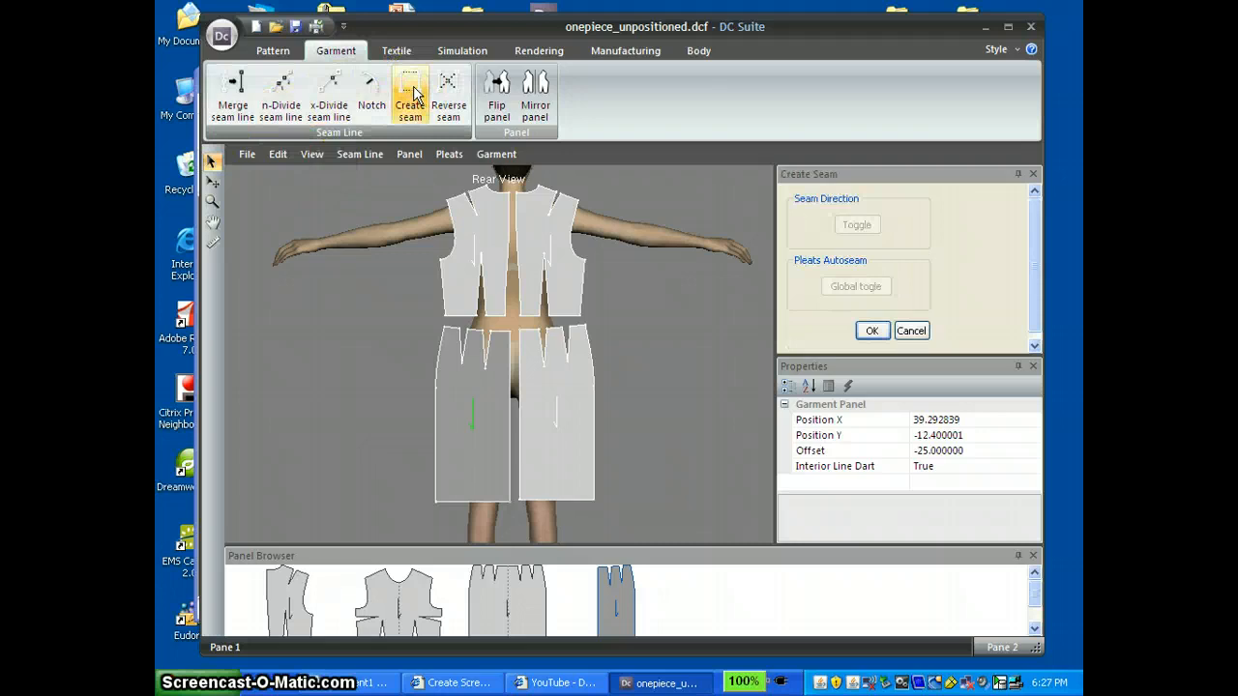
pyautogui.click(460, 339)
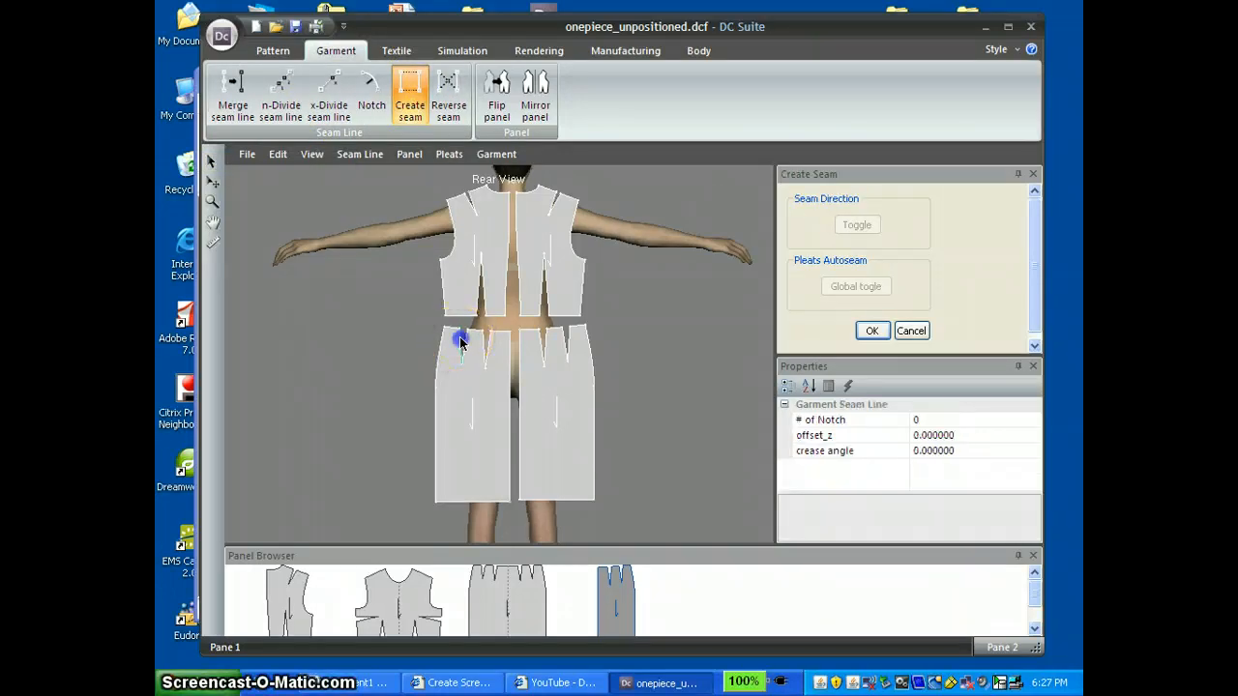
pyautogui.click(462, 341)
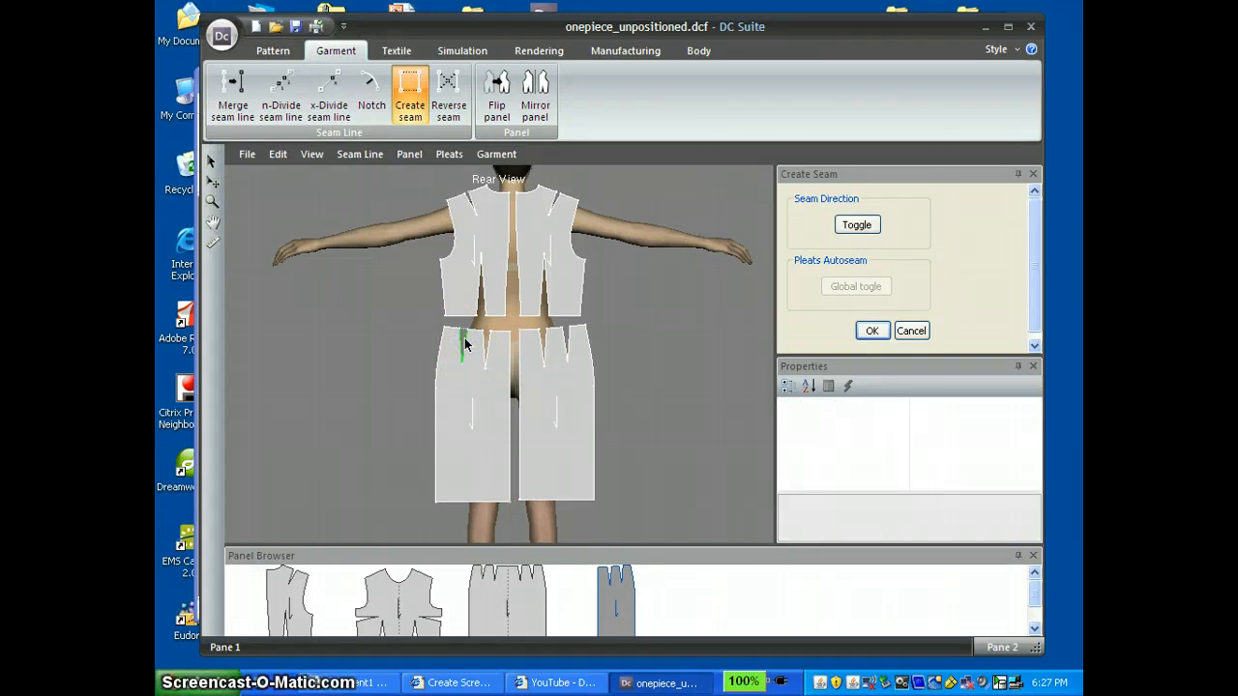
pyautogui.click(465, 344)
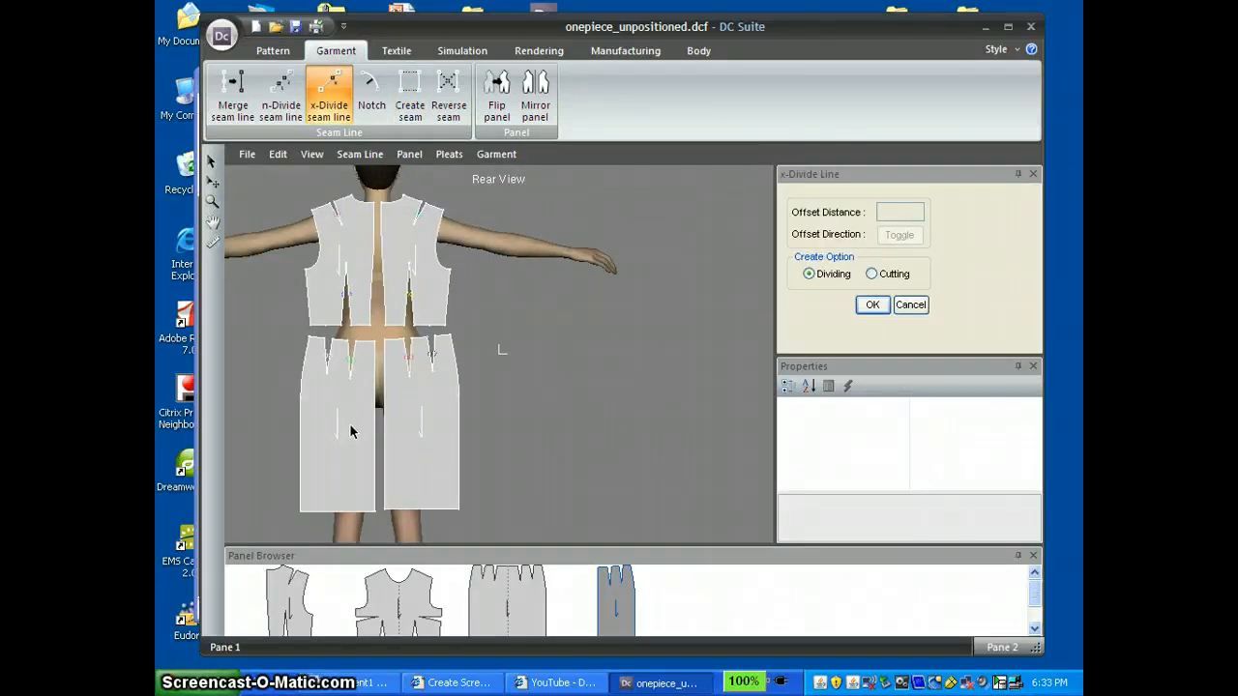
# - Switch to the perspective view and measure the right back shoulder line between the neckline and the shoulder dart
pyautogui.click(368, 379)
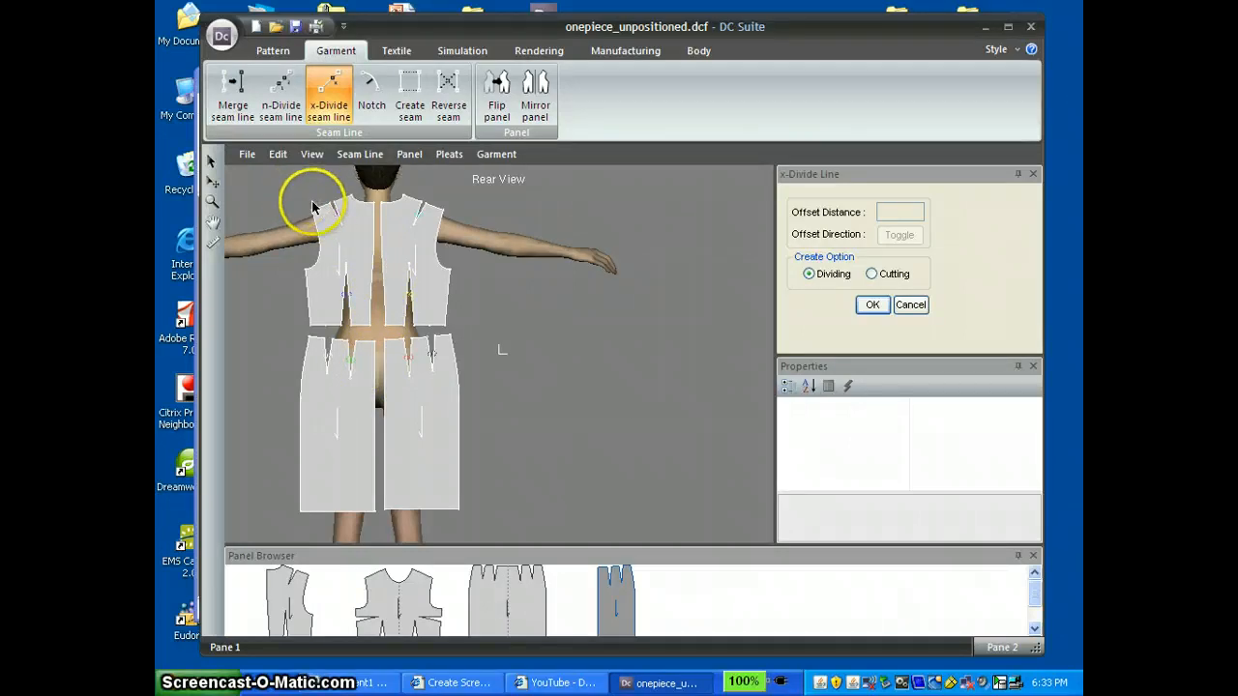
pyautogui.click(311, 154)
pyautogui.click(348, 213)
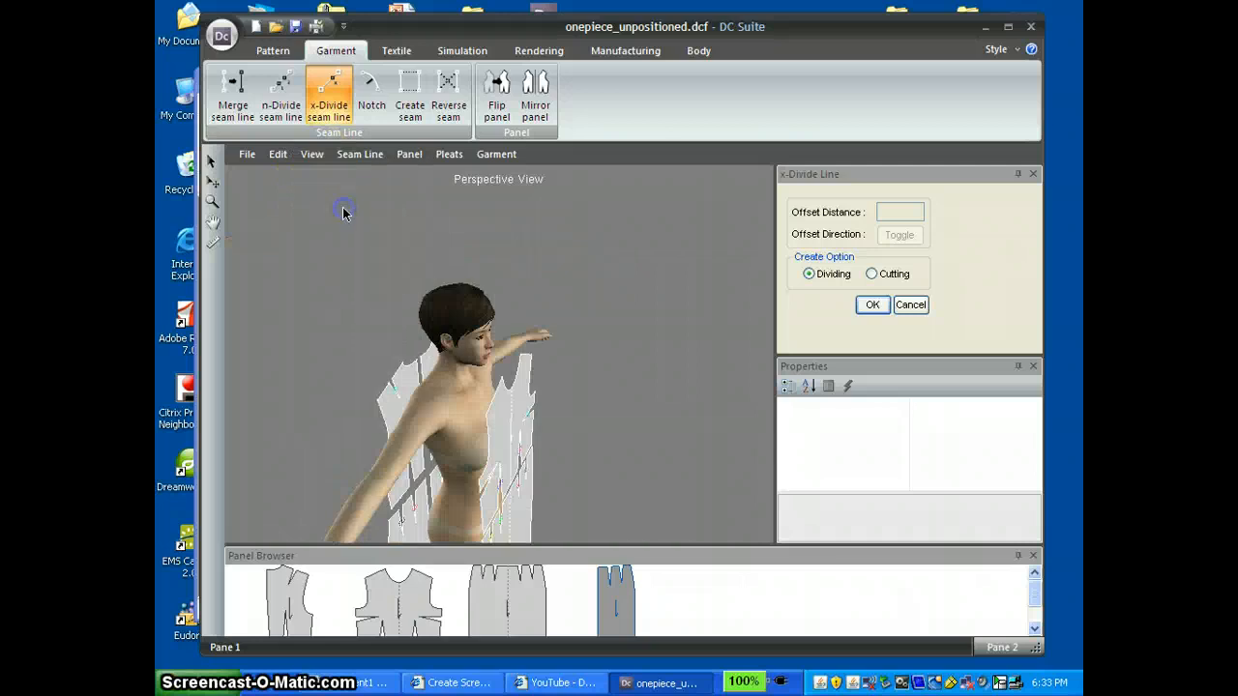
pyautogui.moveTo(491, 505); pyautogui.dragTo(384, 469, button='right')
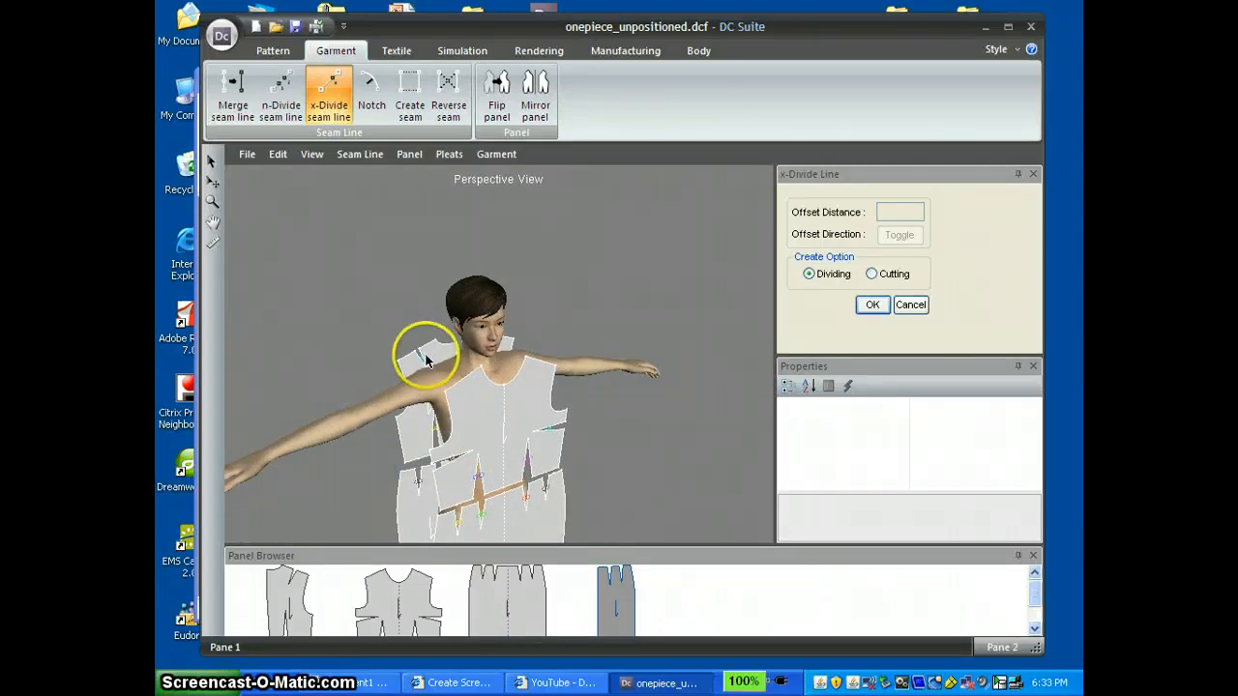
pyautogui.moveTo(406, 469); pyautogui.dragTo(546, 497, button='right')
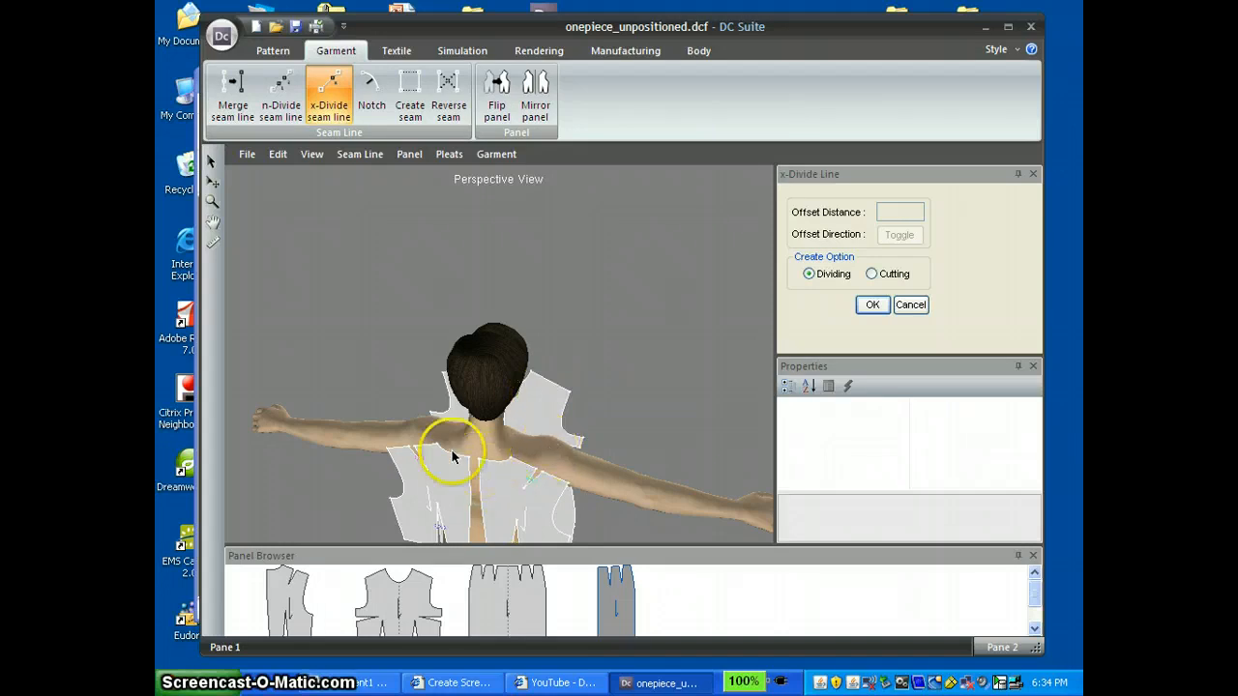
pyautogui.click(211, 243)
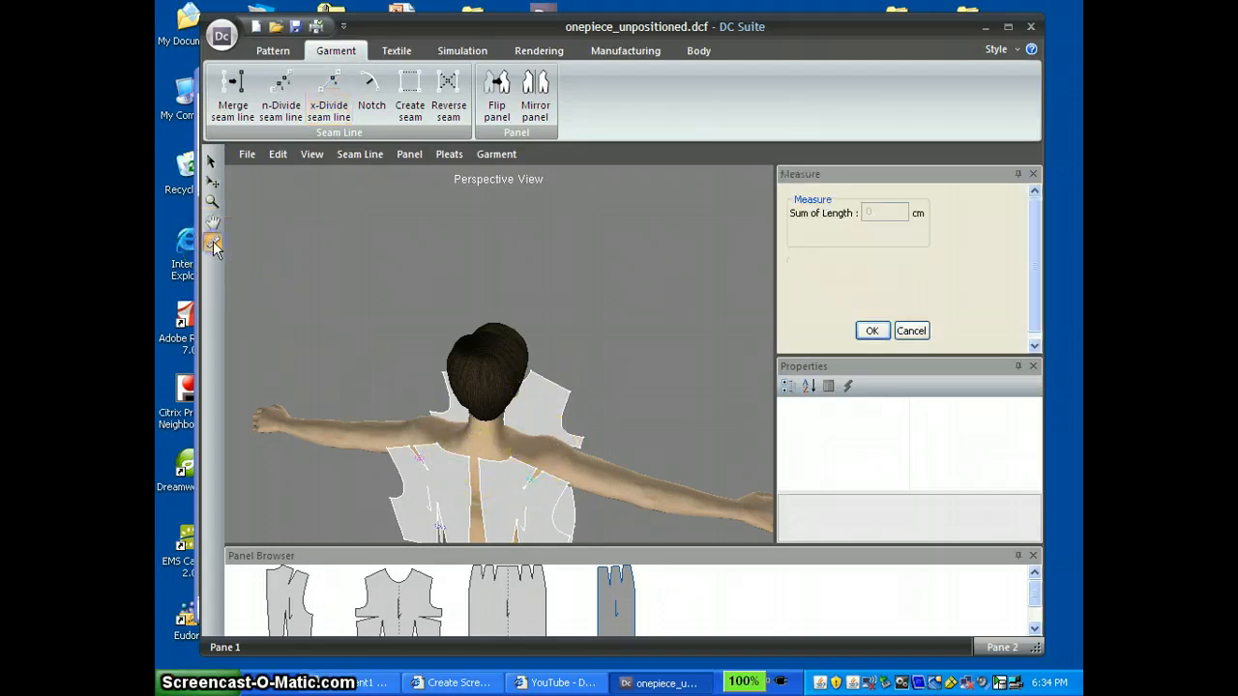
pyautogui.click(512, 465)
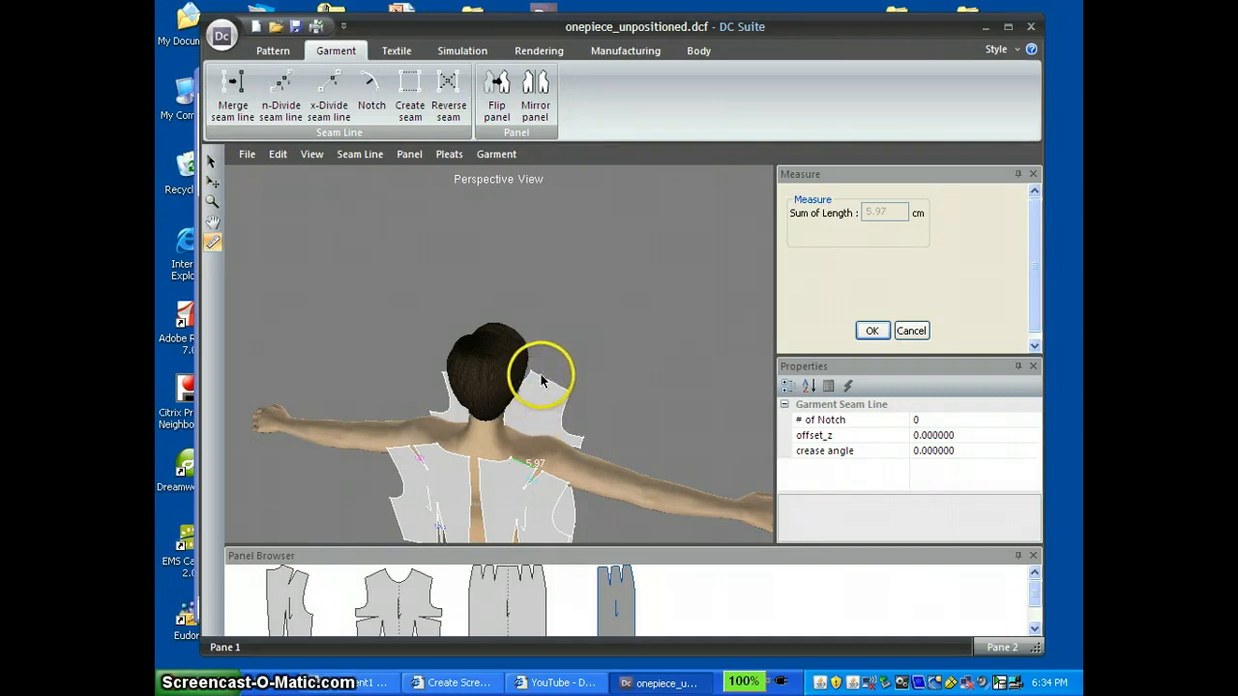
# - Divide the front bodice's right shoulder seam line at an offset of 5.97 cm from the neck end, using x-Divide with the Dividing option
pyautogui.click(328, 94)
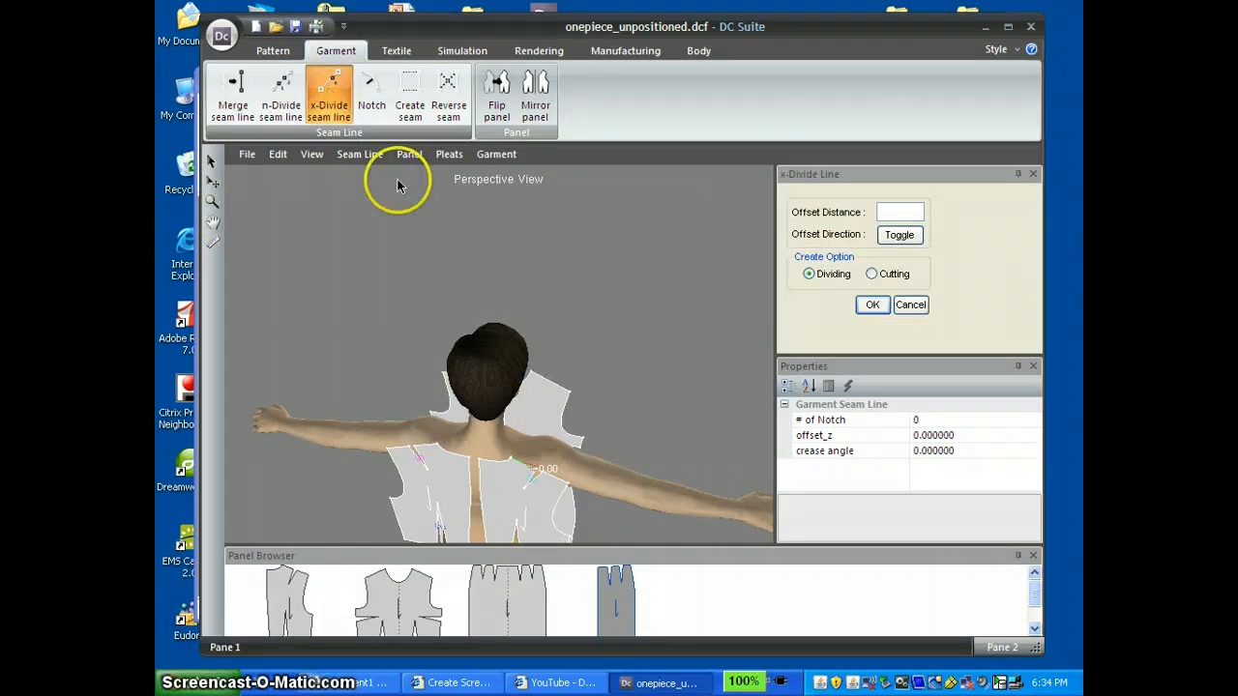
pyautogui.click(539, 380)
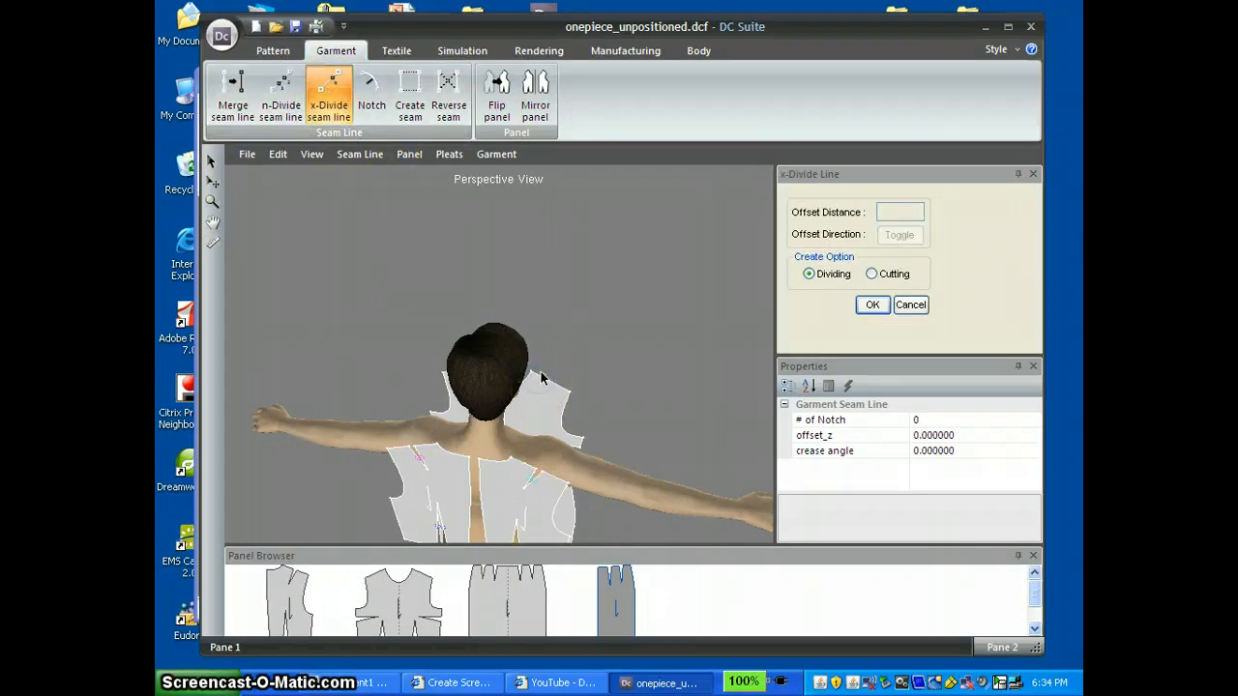
pyautogui.click(541, 377)
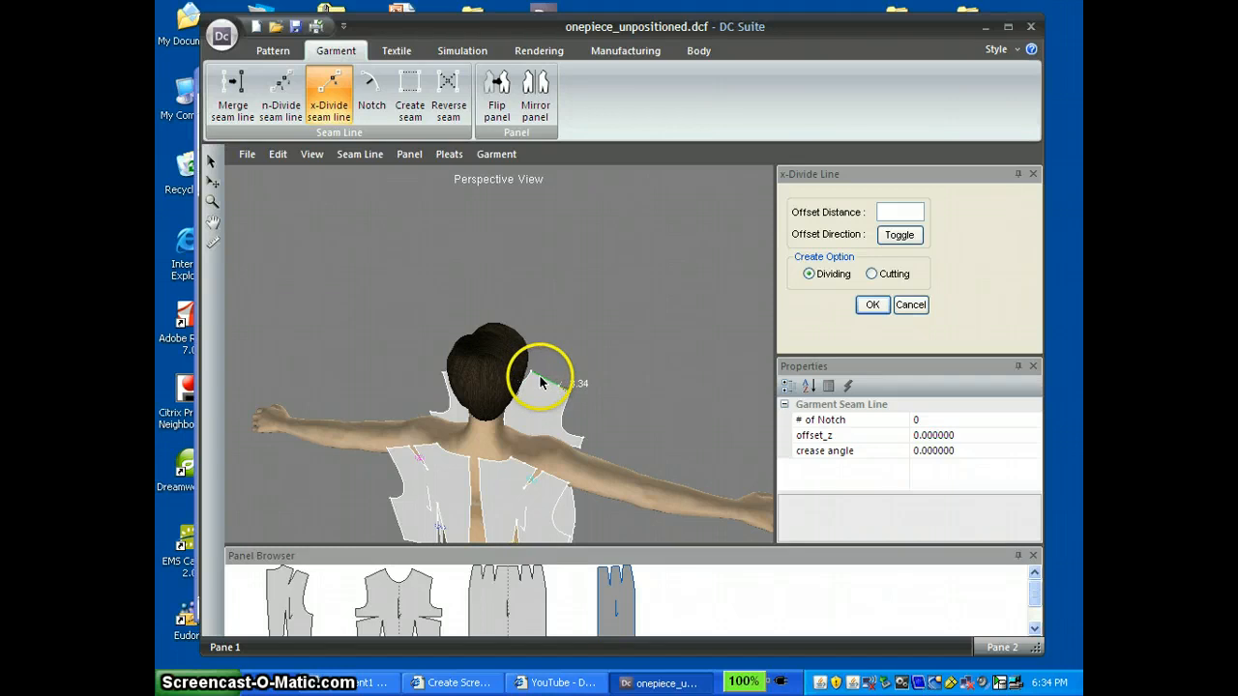
pyautogui.click(899, 236)
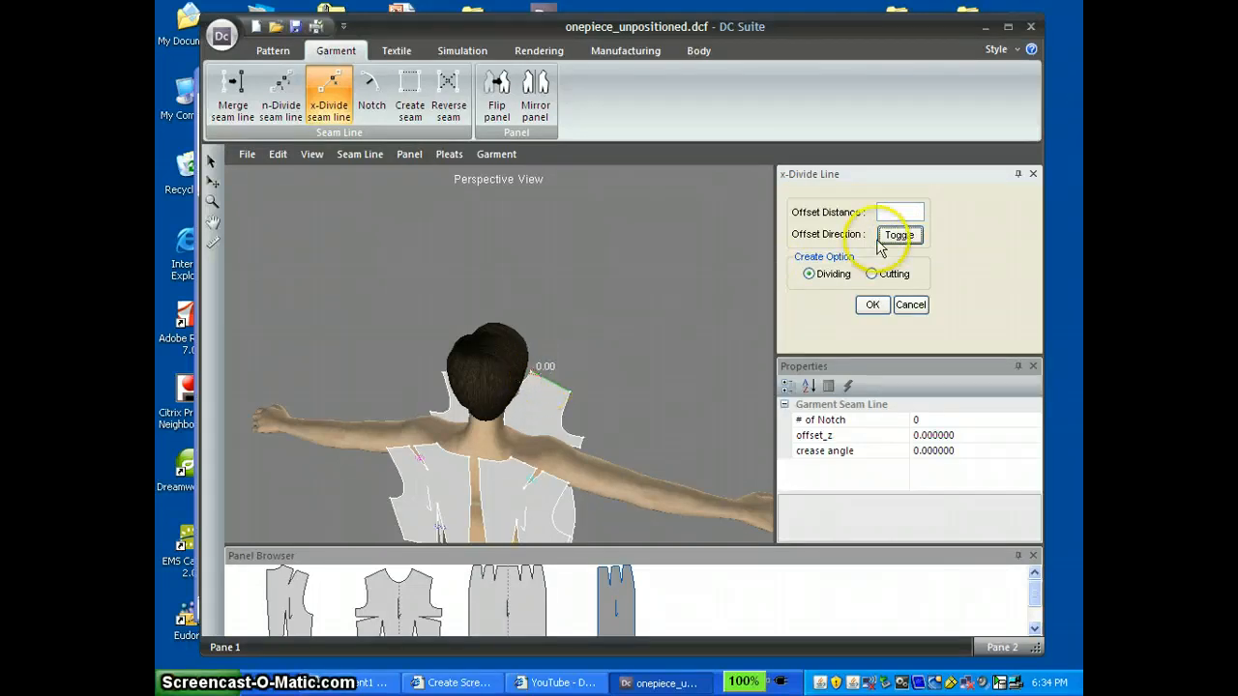
pyautogui.click(894, 211)
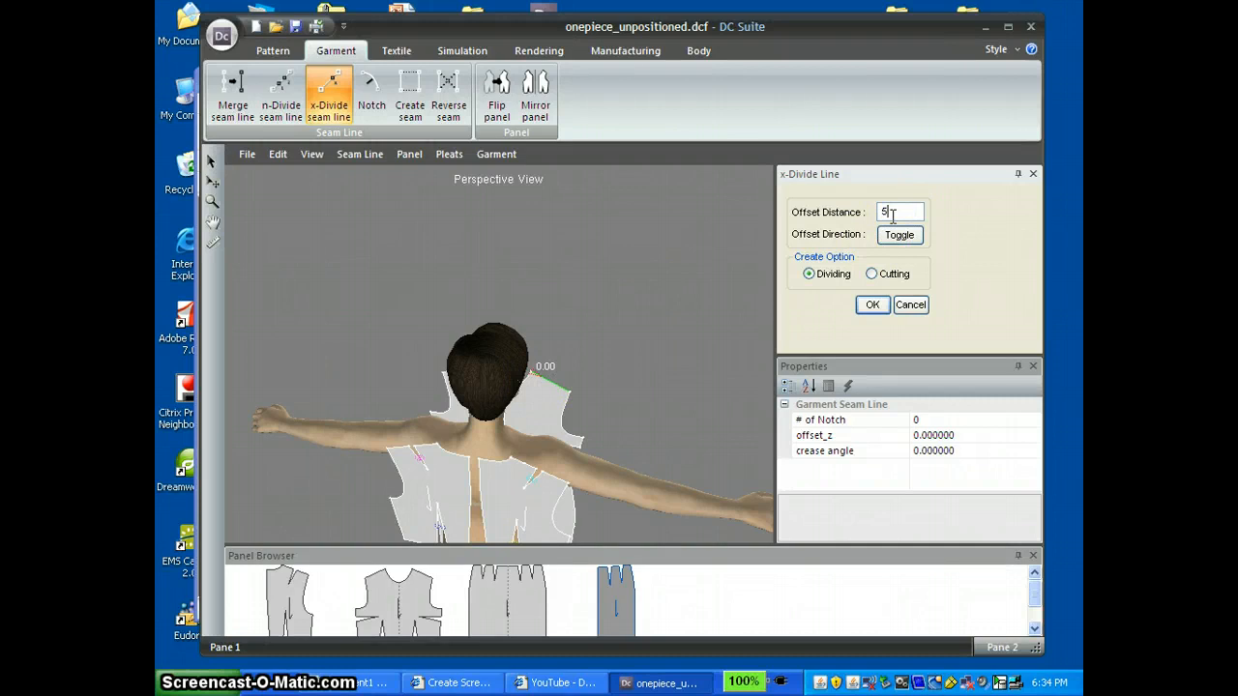
pyautogui.write('5.97')
pyautogui.click(872, 305)
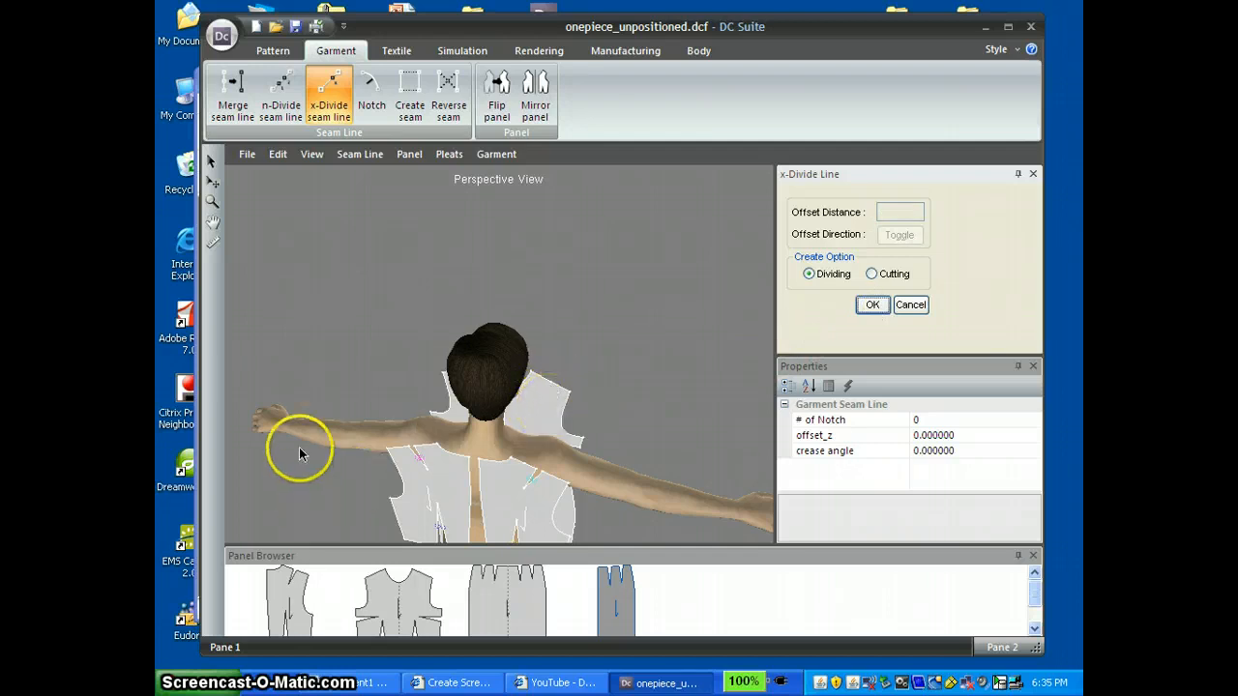
# - Divide the front bodice's left shoulder seam line at a 5.97 cm offset with the offset direction toggled to the neck end
pyautogui.moveTo(315, 486)
pyautogui.mouseDown(button='right')
pyautogui.moveTo(404, 507)
pyautogui.moveTo(426, 492)
pyautogui.moveTo(416, 485)
pyautogui.mouseUp(button='right')
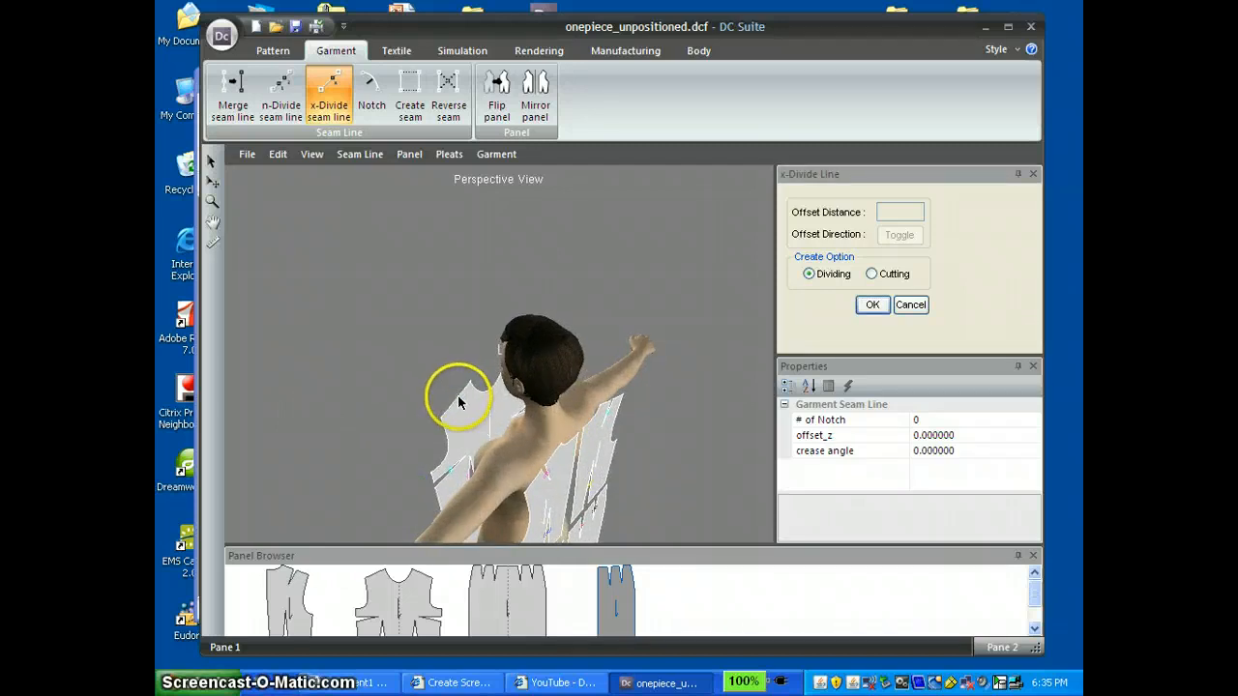
pyautogui.click(458, 394)
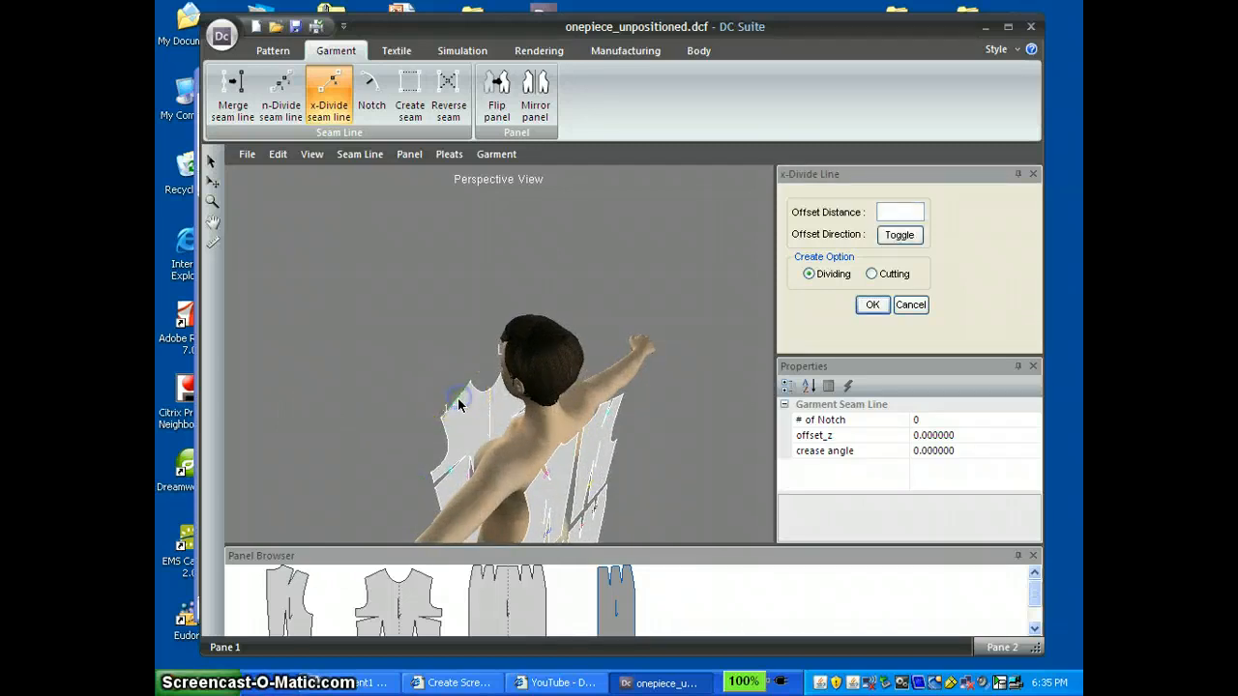
pyautogui.click(904, 232)
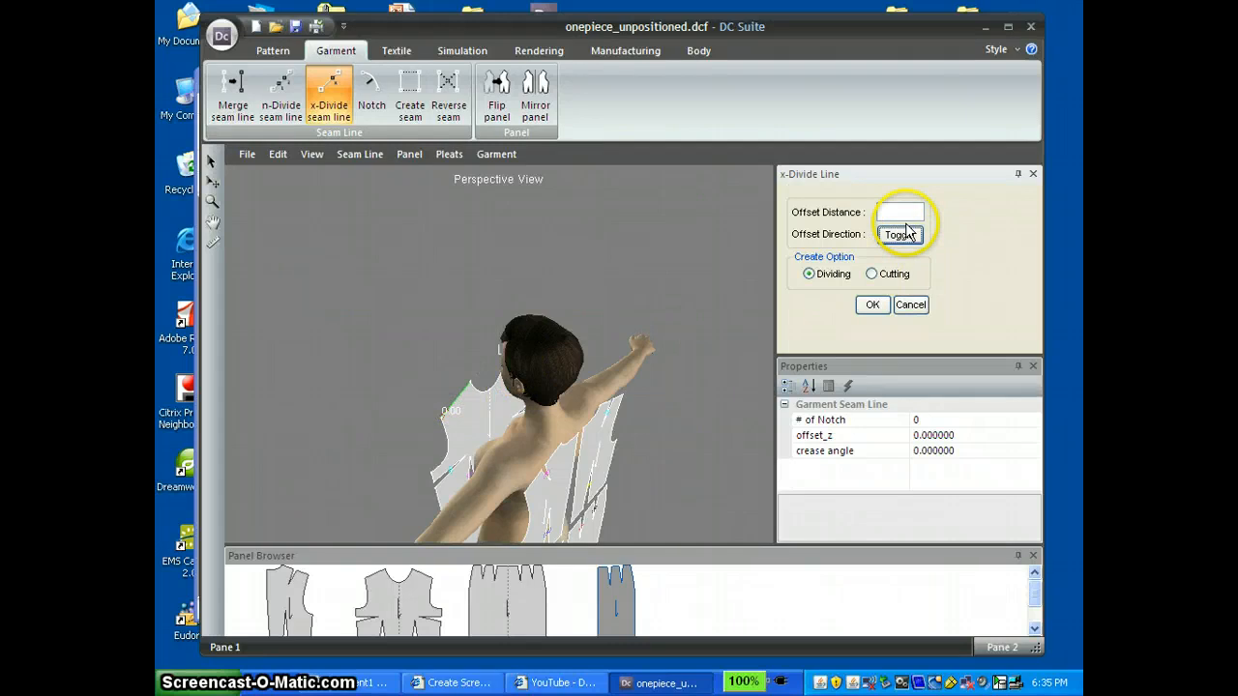
pyautogui.click(908, 212)
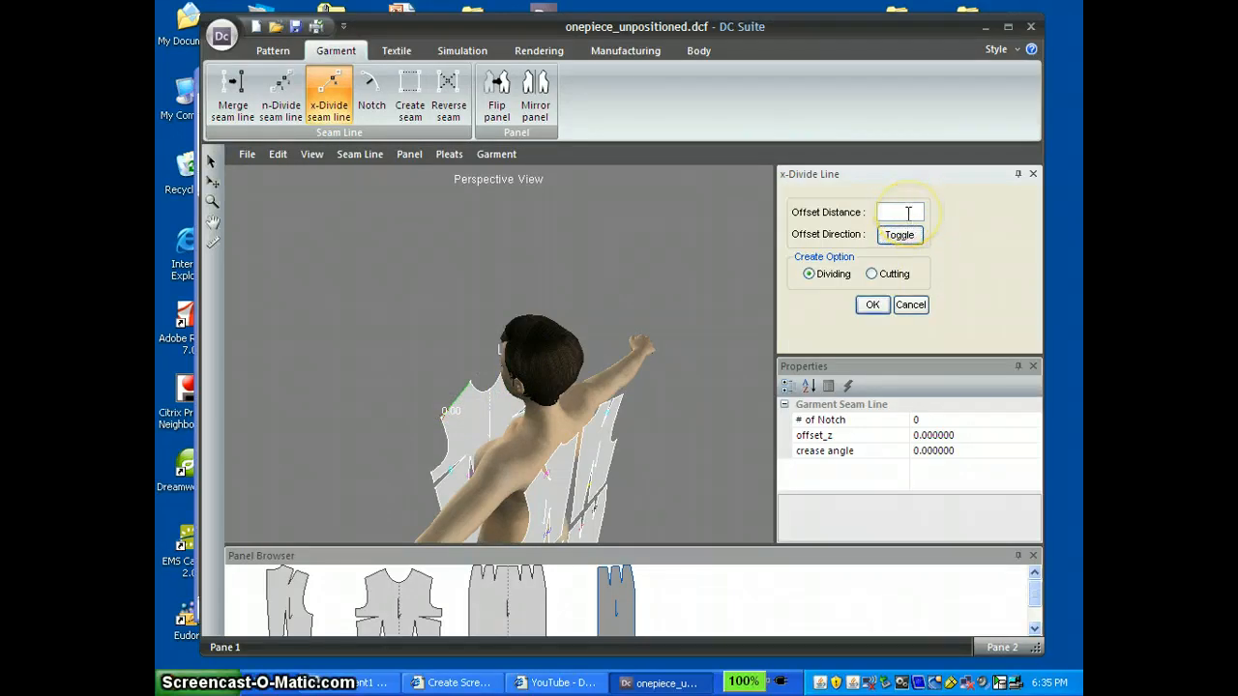
pyautogui.click(887, 205)
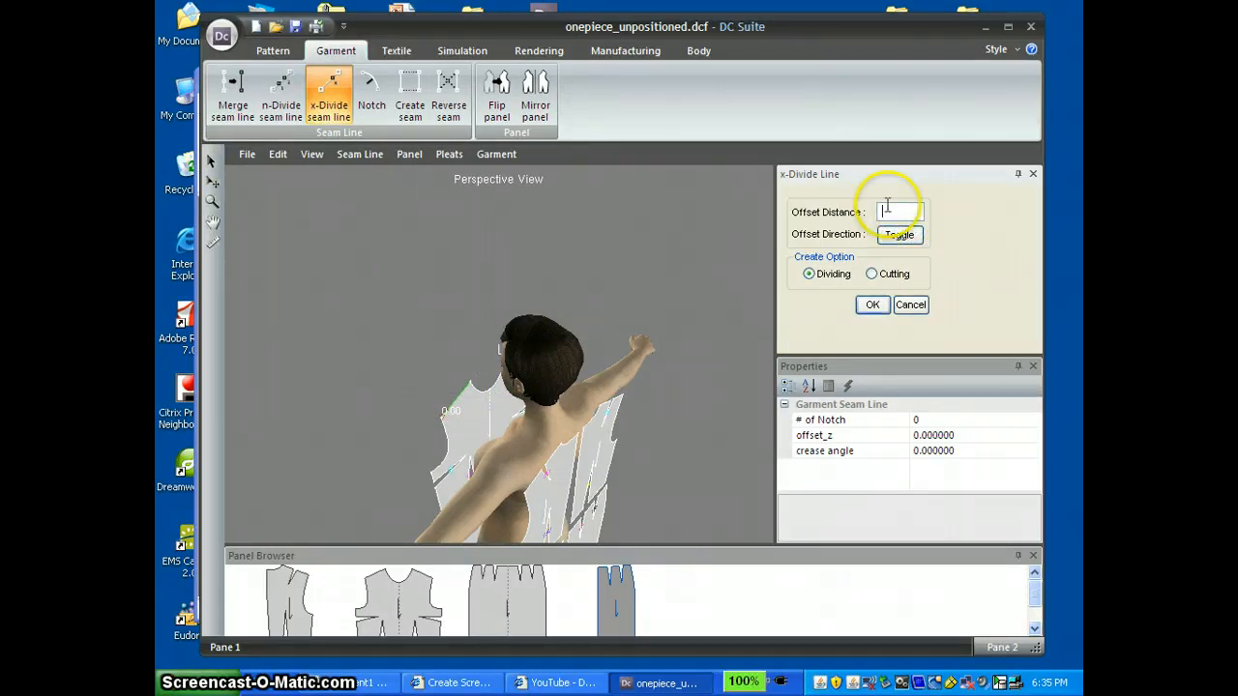
pyautogui.write('5.97')
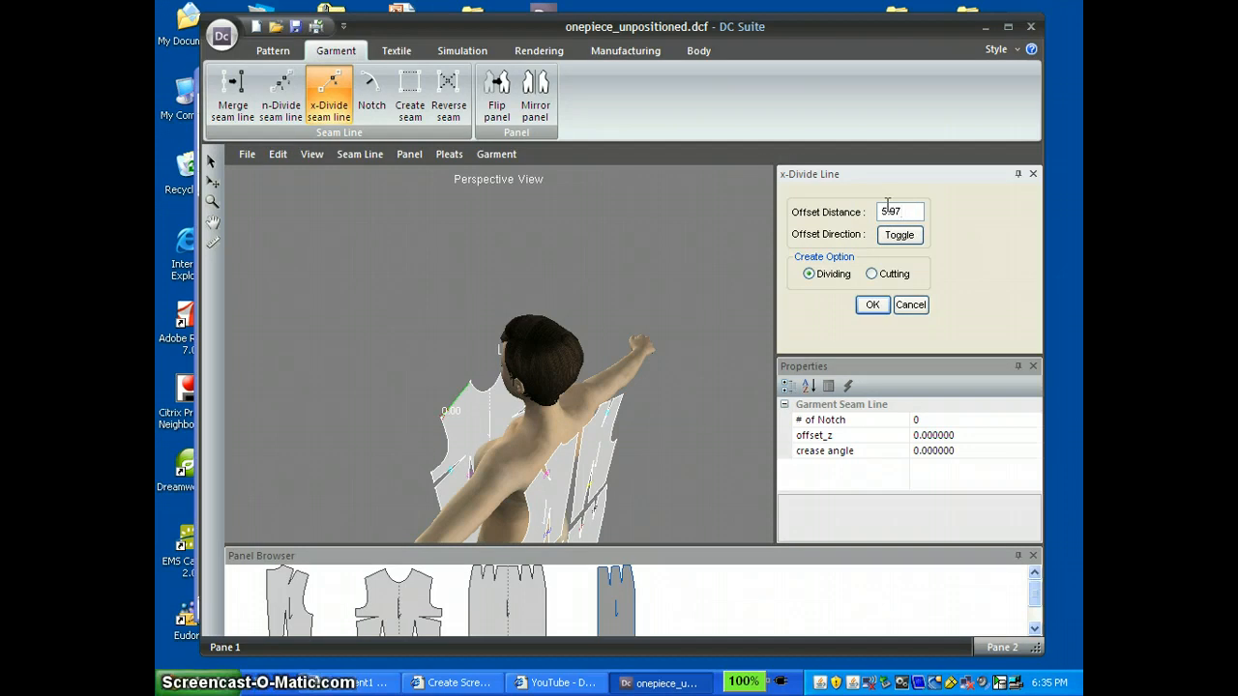
pyautogui.click(898, 238)
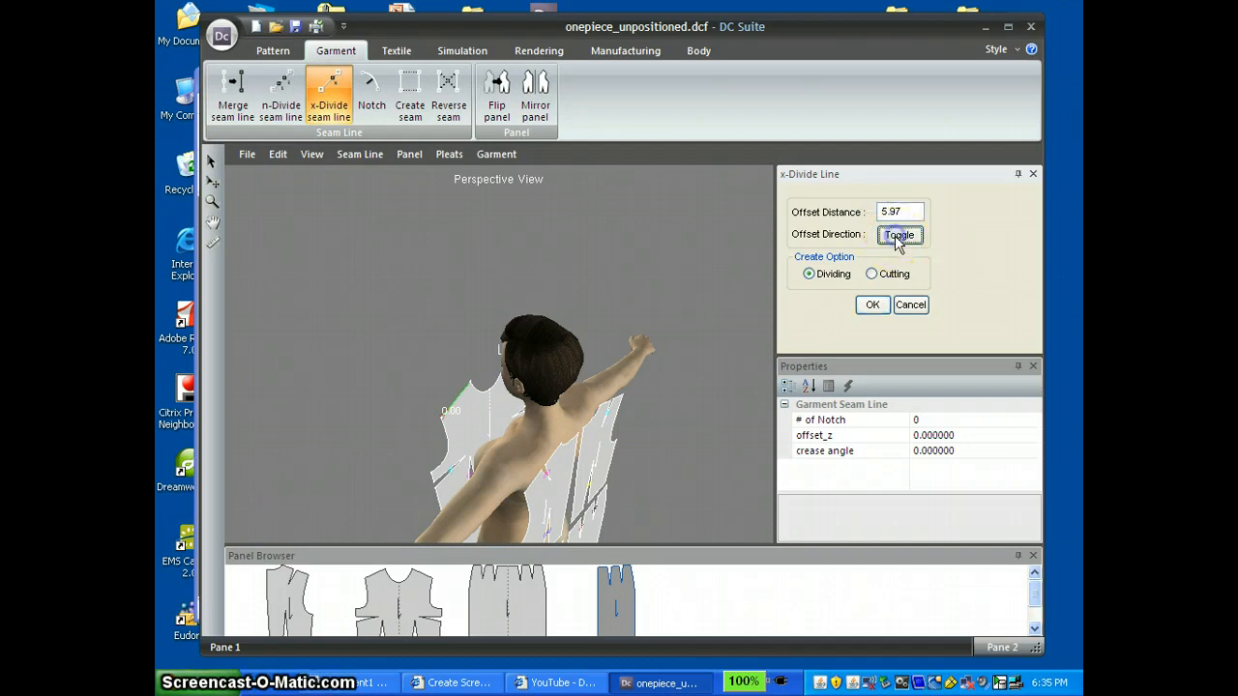
pyautogui.click(892, 241)
pyautogui.click(892, 240)
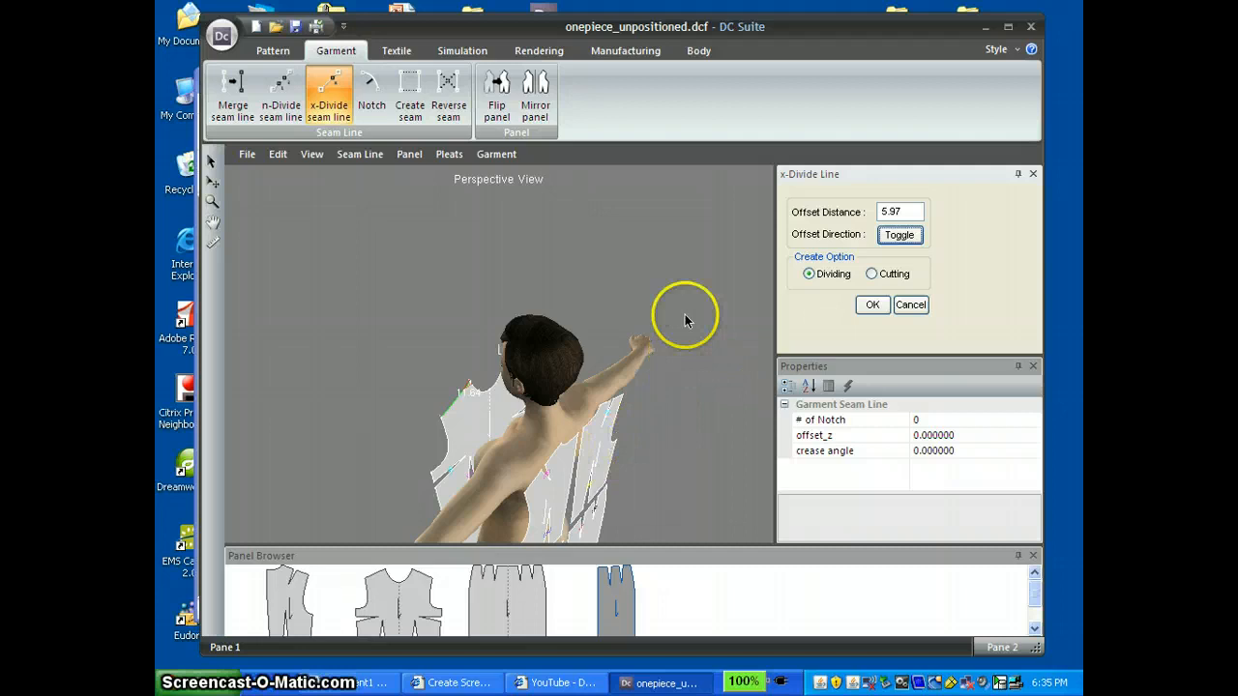
pyautogui.click(871, 305)
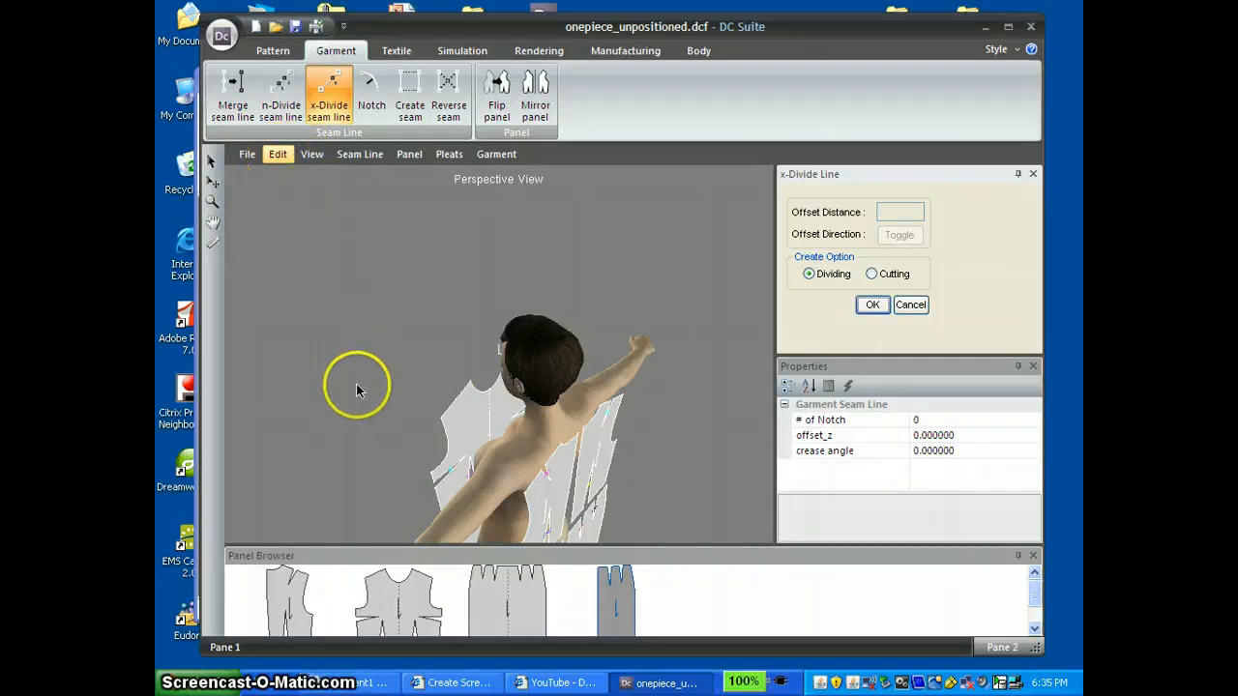
# - Create a seam joining the neck-side segments of the left back and left front shoulder lines
pyautogui.moveTo(356, 386); pyautogui.dragTo(367, 422)
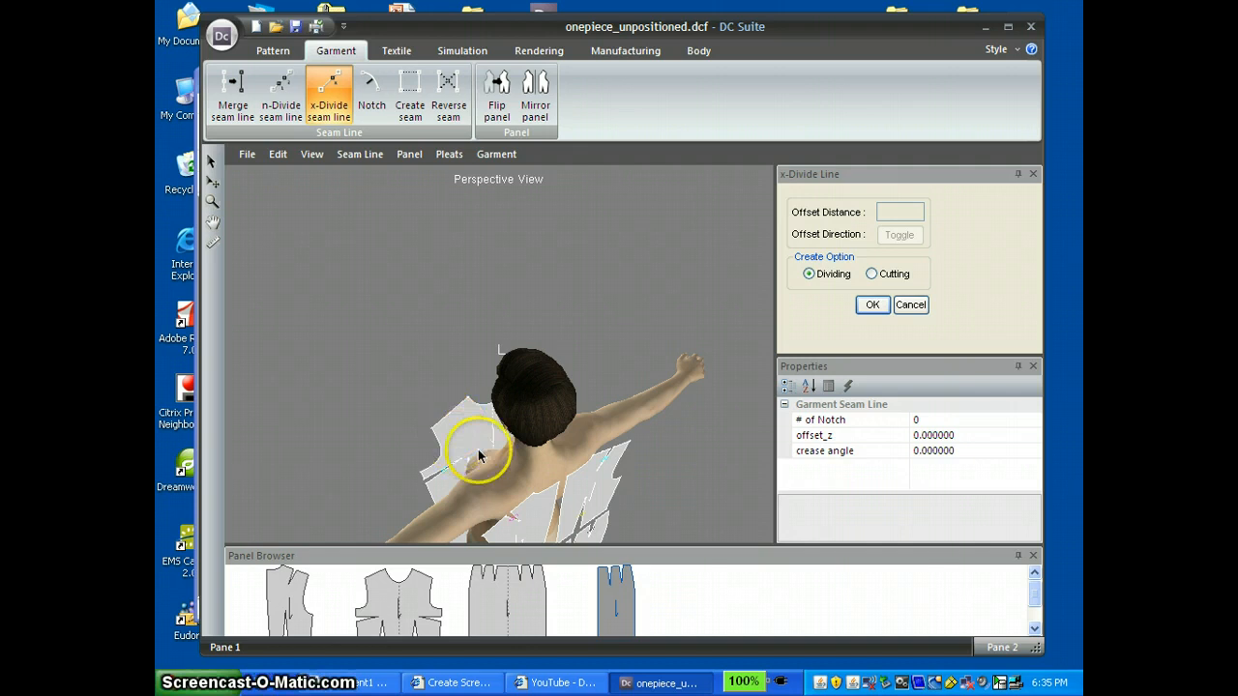
pyautogui.click(411, 89)
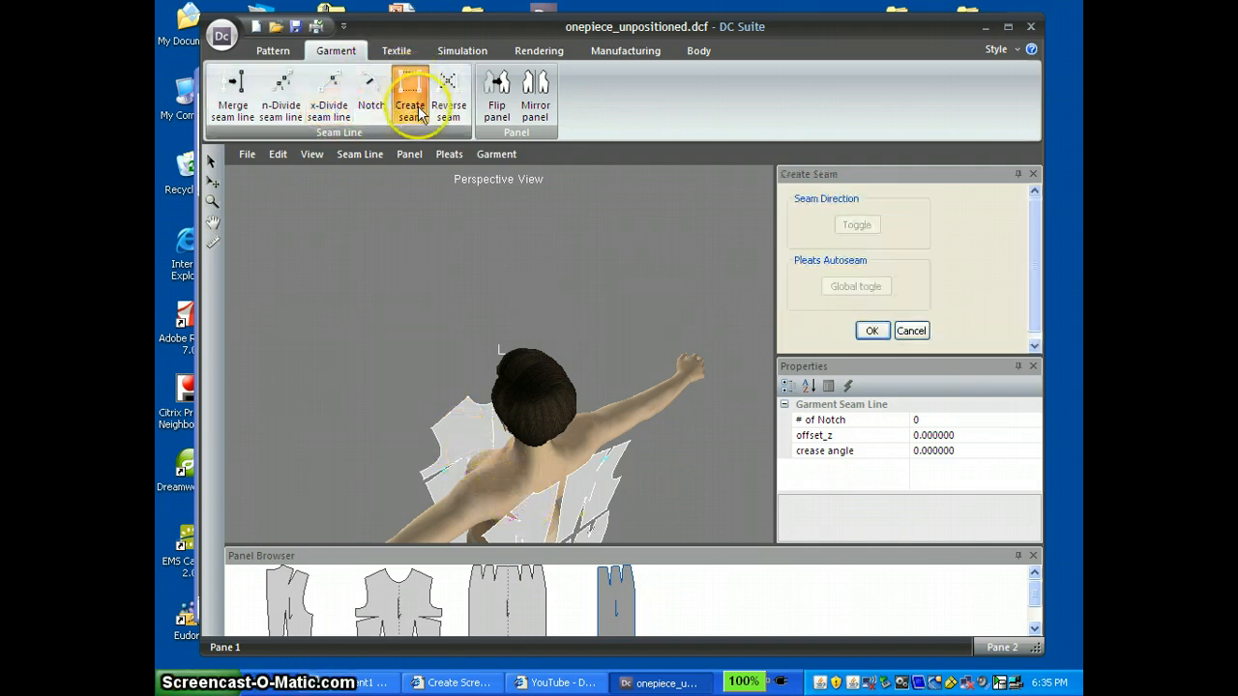
pyautogui.rightClick(521, 504)
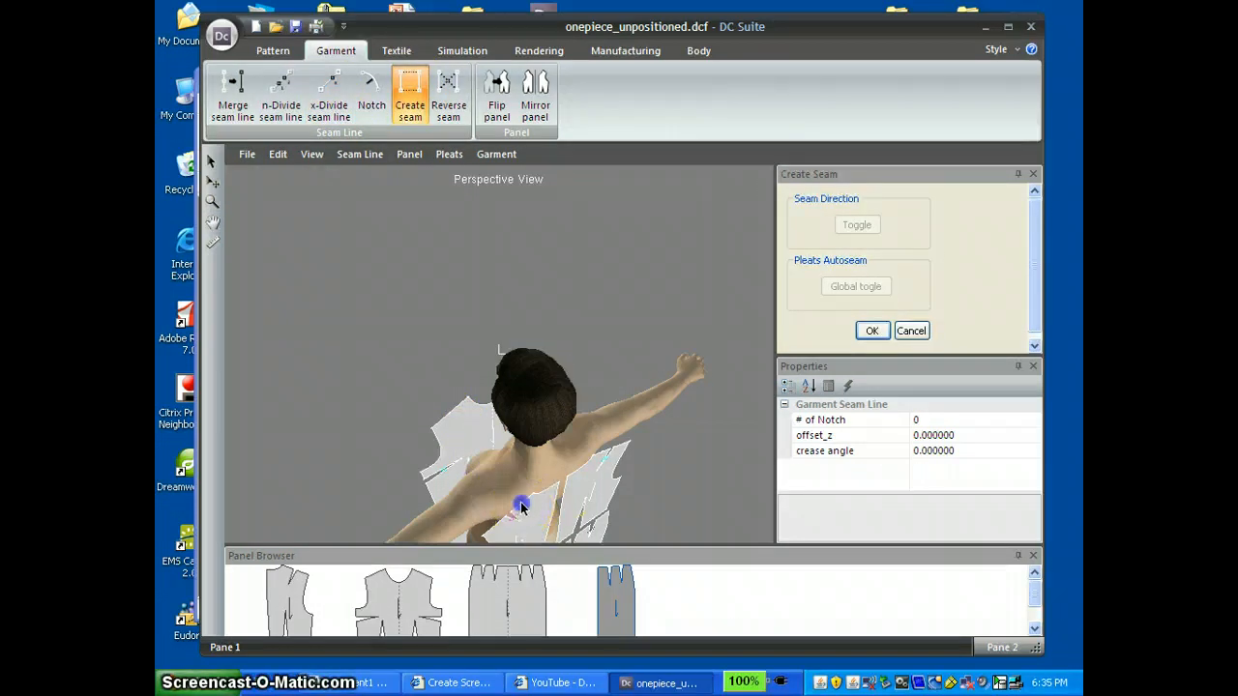
pyautogui.click(461, 404)
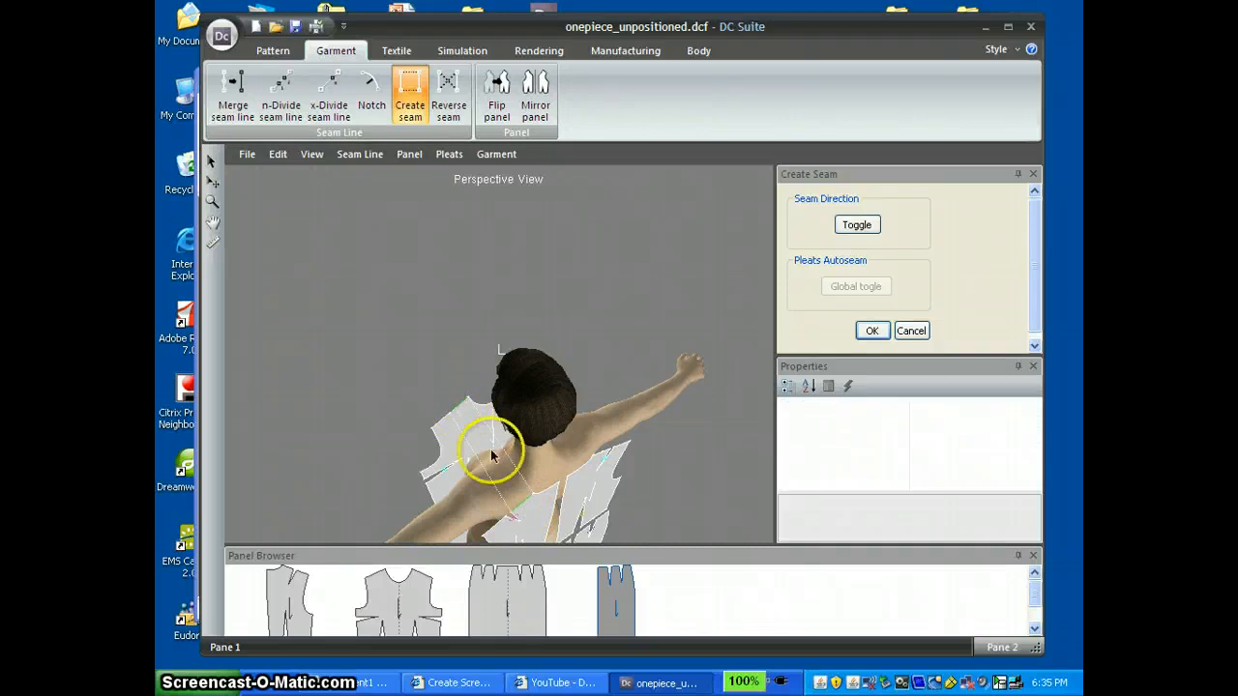
pyautogui.click(872, 331)
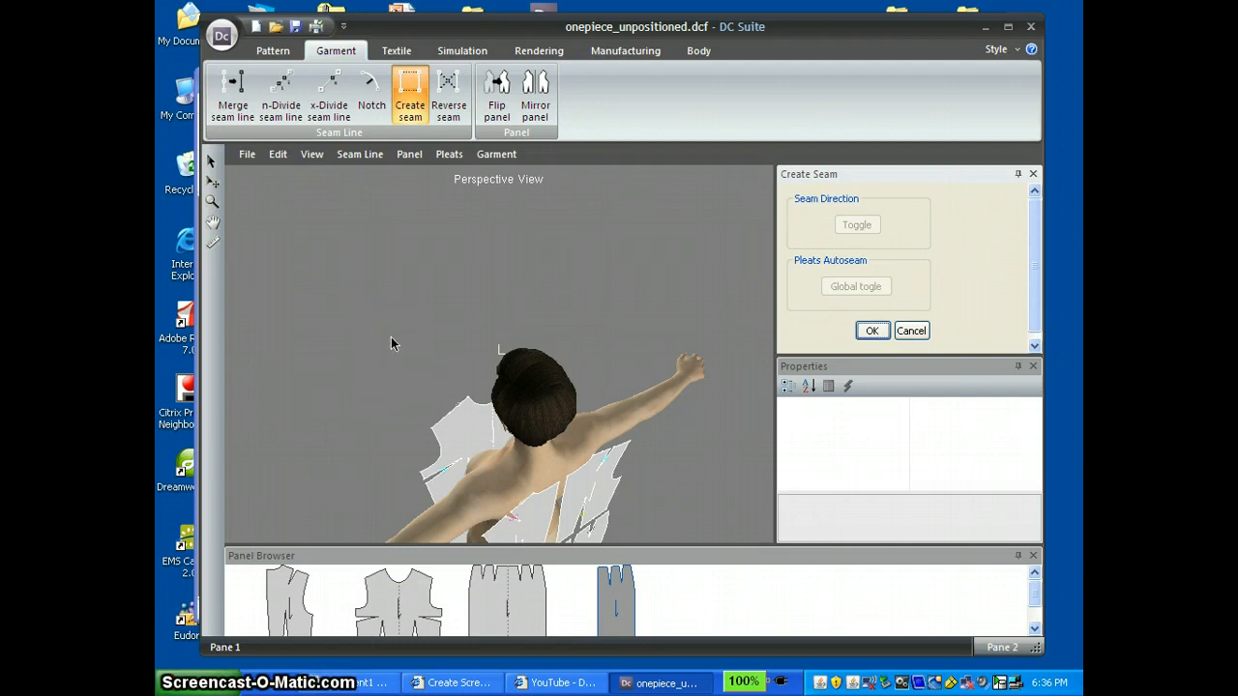
pyautogui.press('alt')
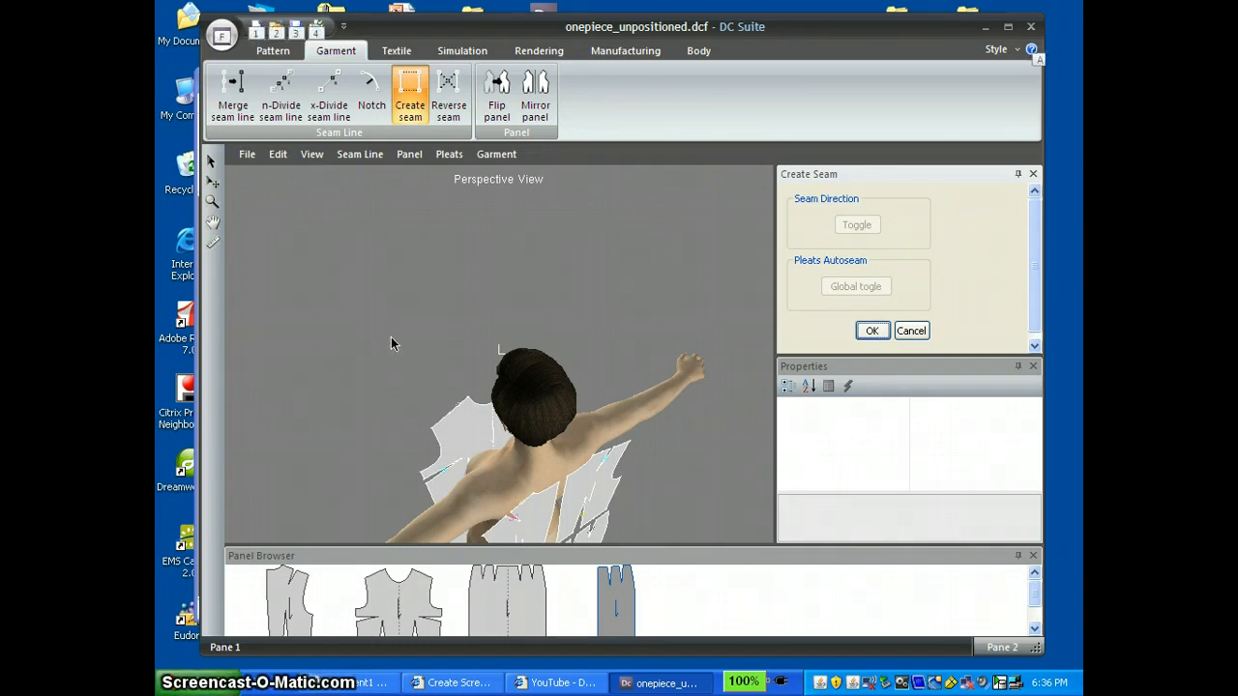